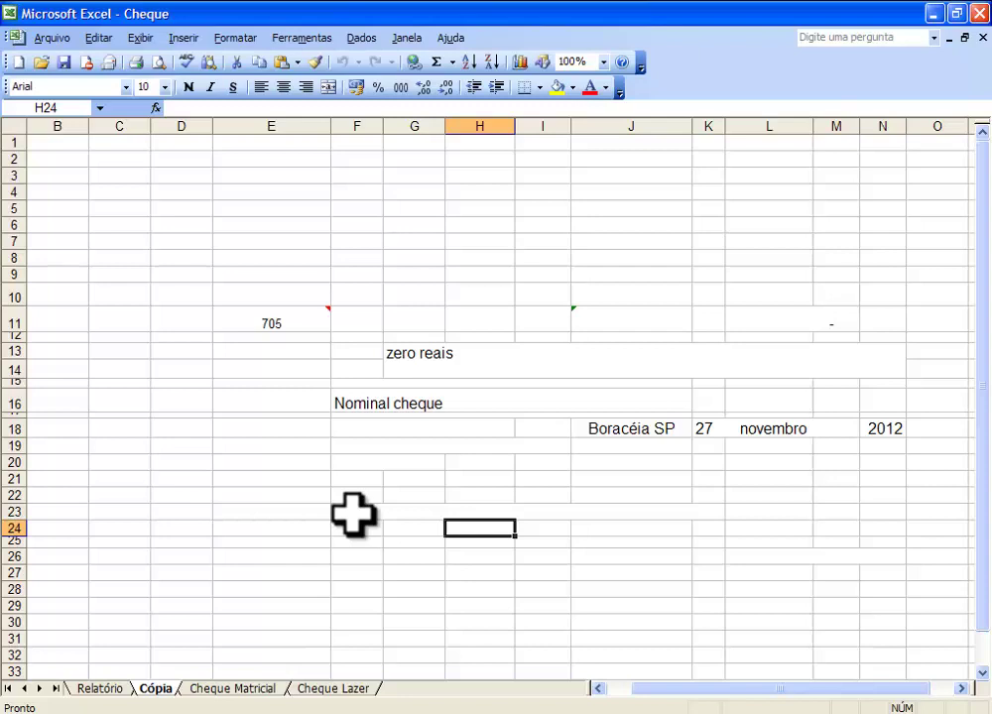
# - Switch to the Relatório sheet to view the cheque log table
pyautogui.click(124, 689)
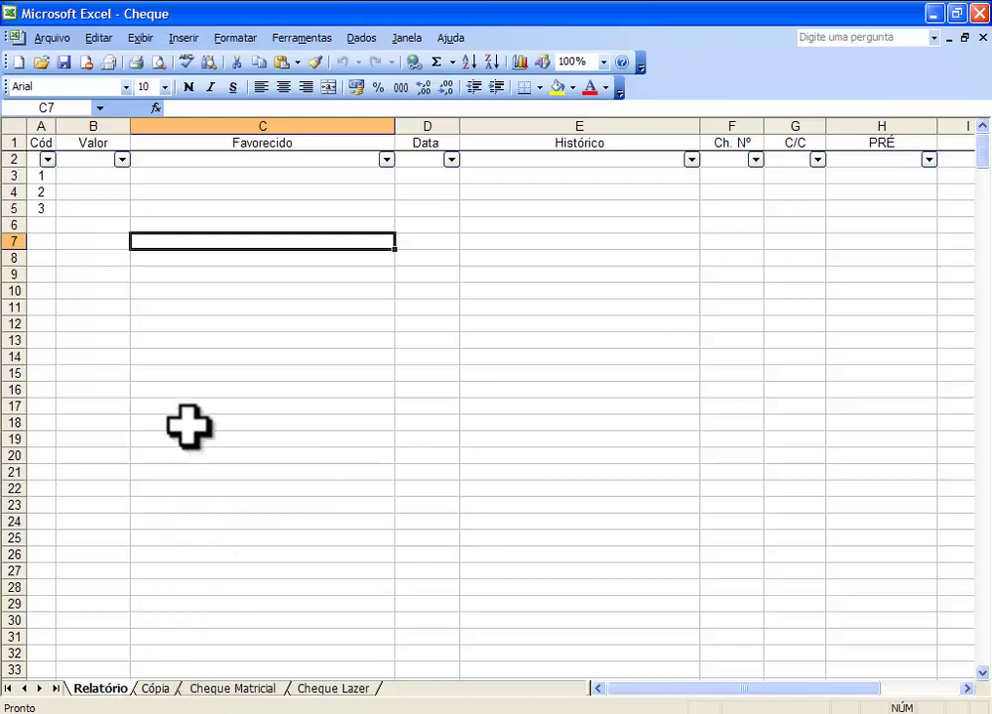
pyautogui.click(174, 373)
pyautogui.click(104, 241)
pyautogui.click(203, 587)
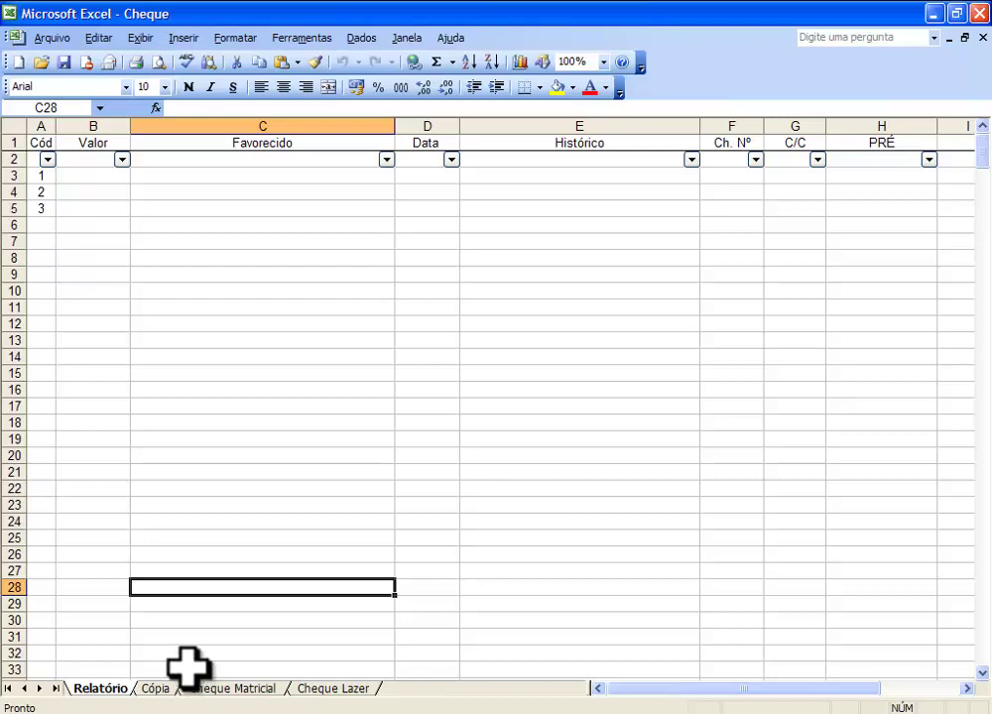
pyautogui.click(198, 688)
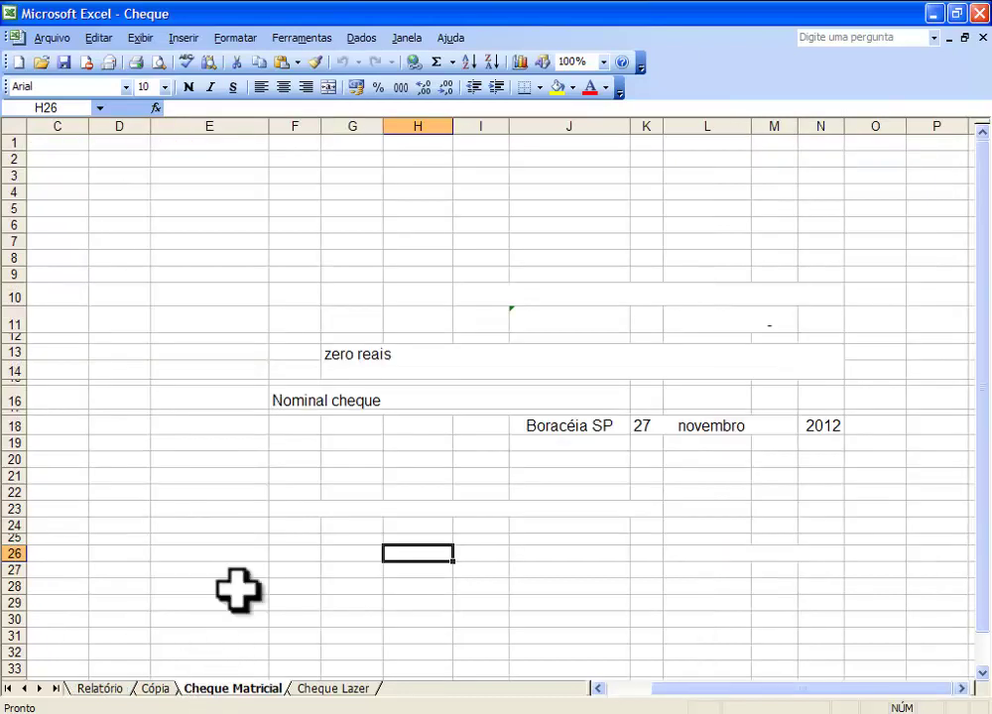
pyautogui.click(377, 358)
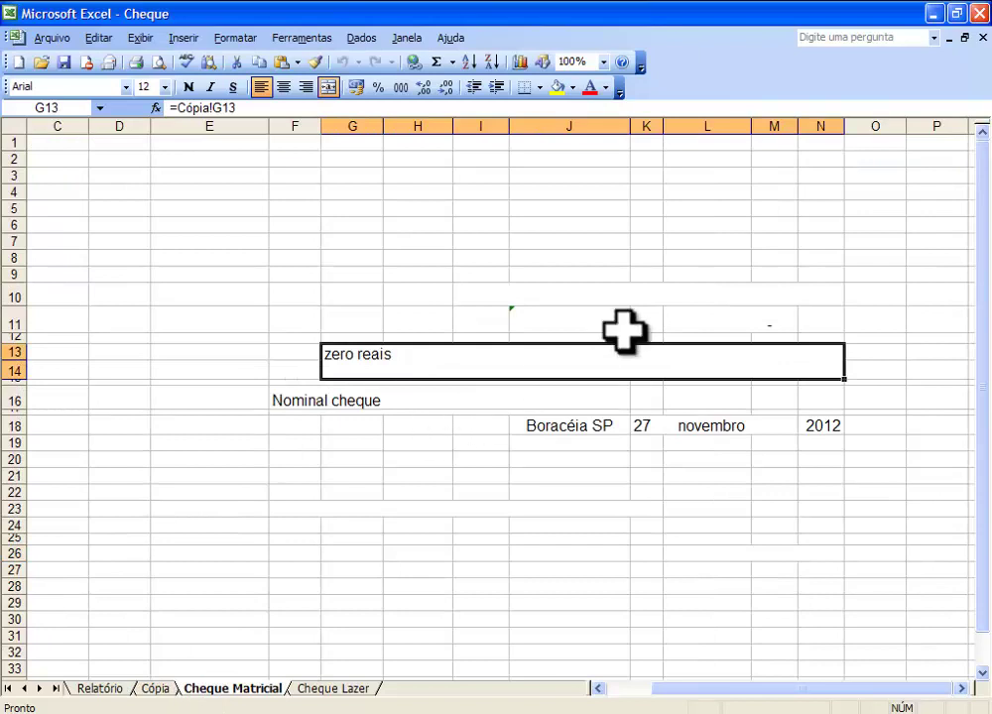
pyautogui.click(99, 689)
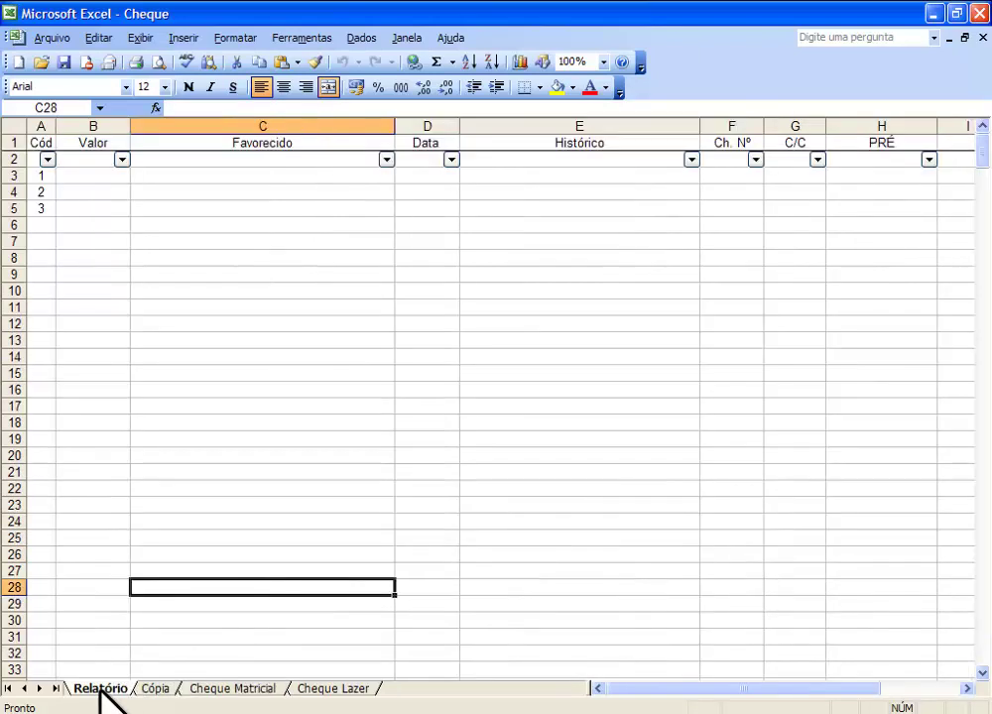
pyautogui.click(94, 192)
pyautogui.click(99, 176)
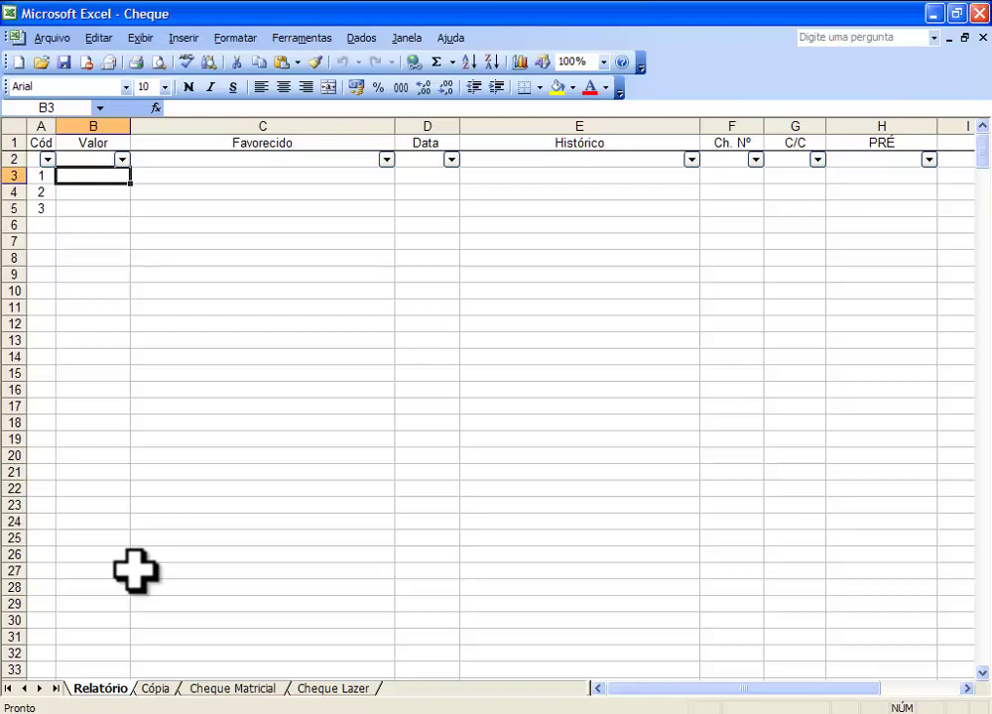
# - Enter 1.000,00 as entry 1's value and fill in the payee's name
pyautogui.write('1.0')
pyautogui.write('00,00')
pyautogui.press('Return')
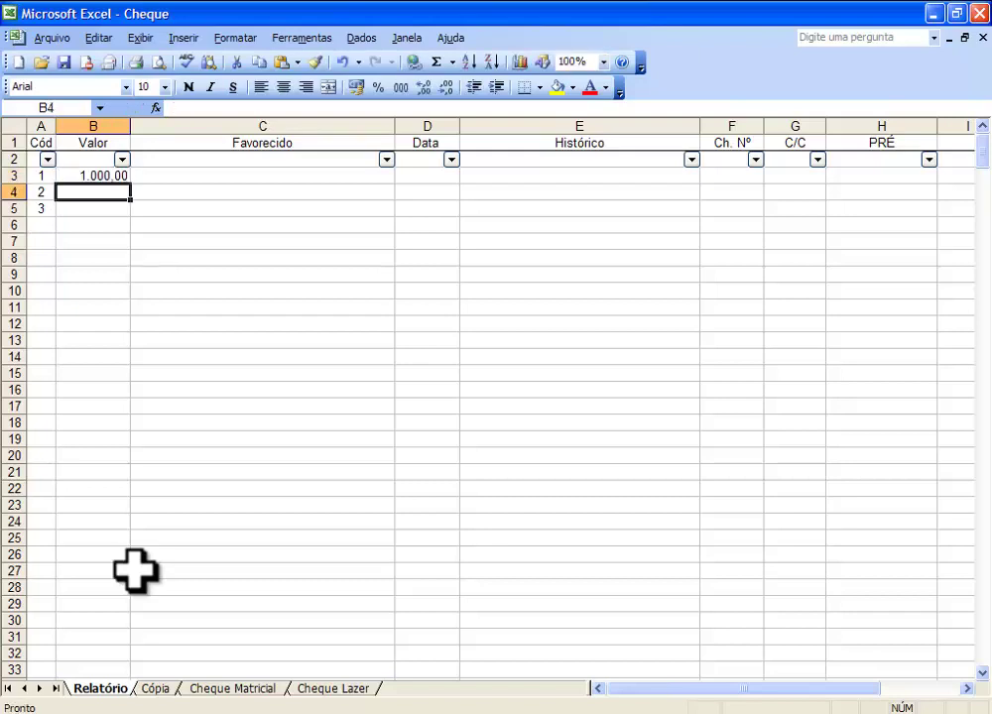
pyautogui.press('Up')
pyautogui.press('Right')
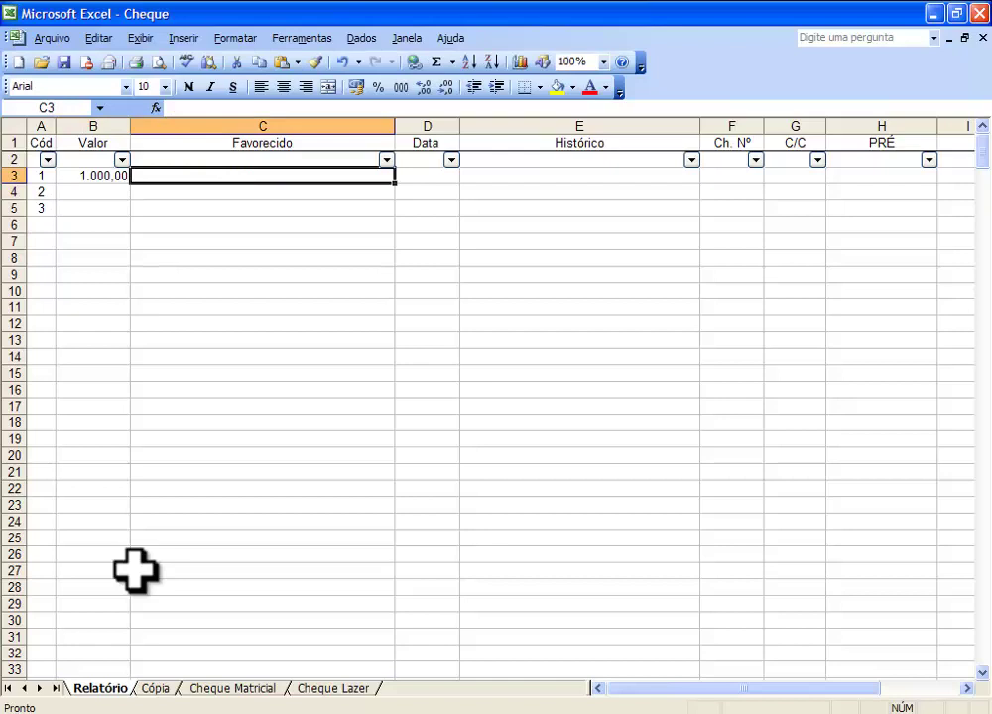
pyautogui.write('Renan')
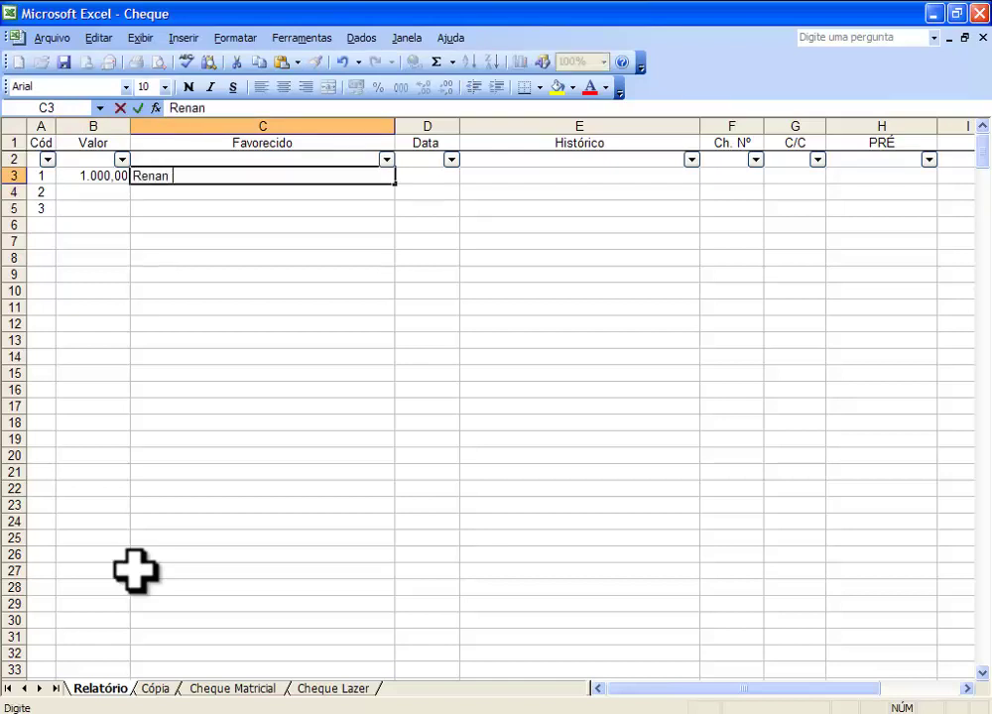
pyautogui.press('Tab')
# - Add date 27/11/12, history Pagamentos diversos and the cheque number to entry 1
pyautogui.write('27')
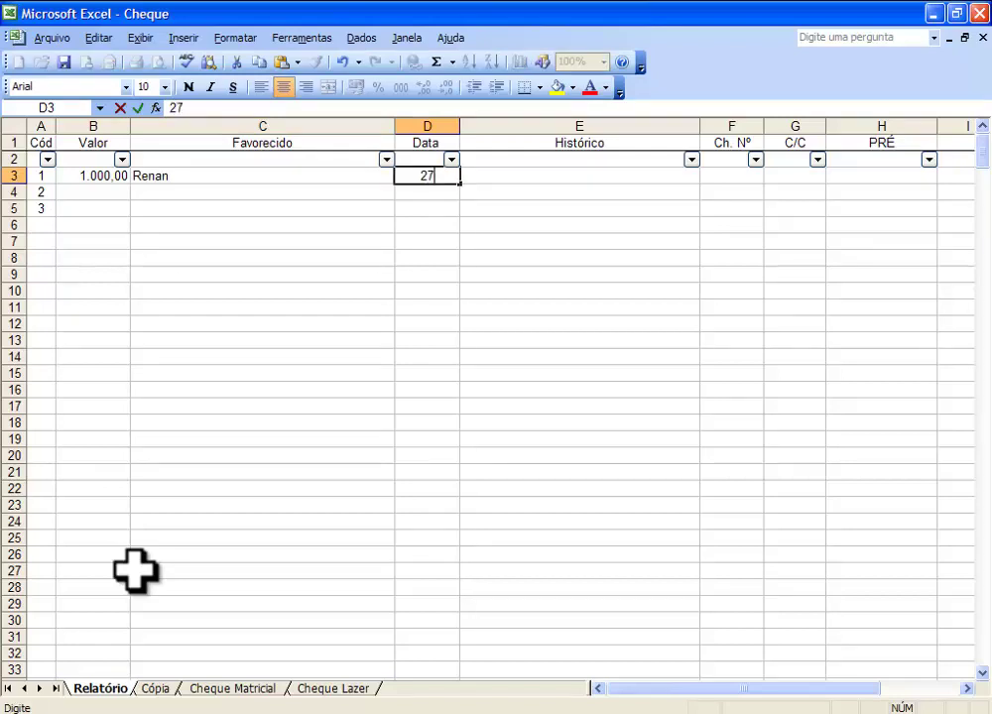
pyautogui.write('11/2012')
pyautogui.press('Tab')
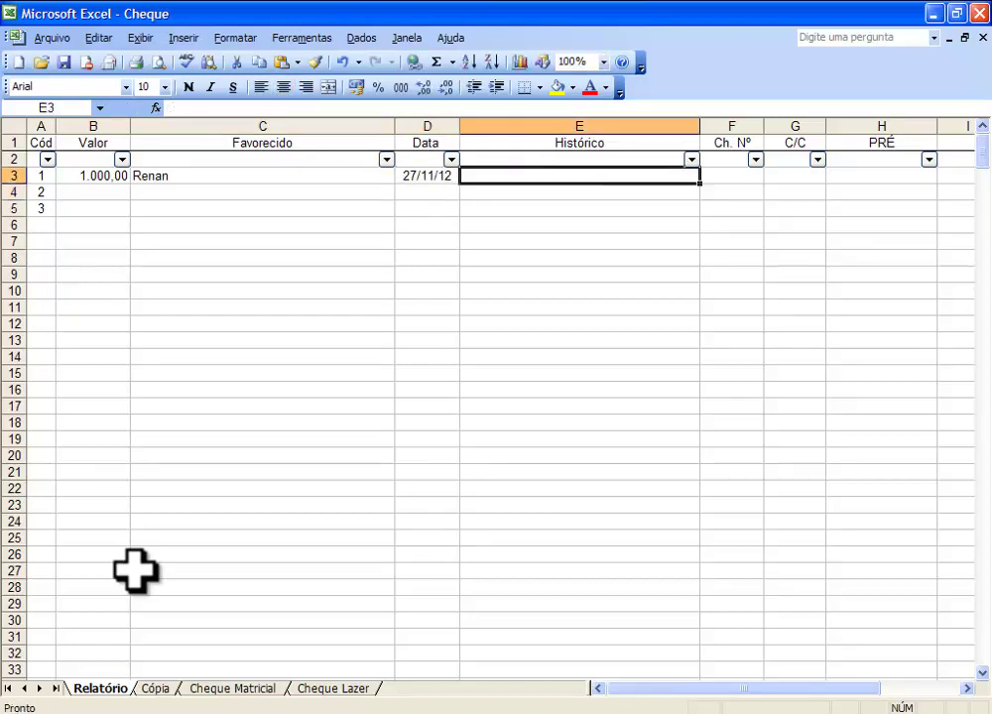
pyautogui.write('Pagamentos diversos')
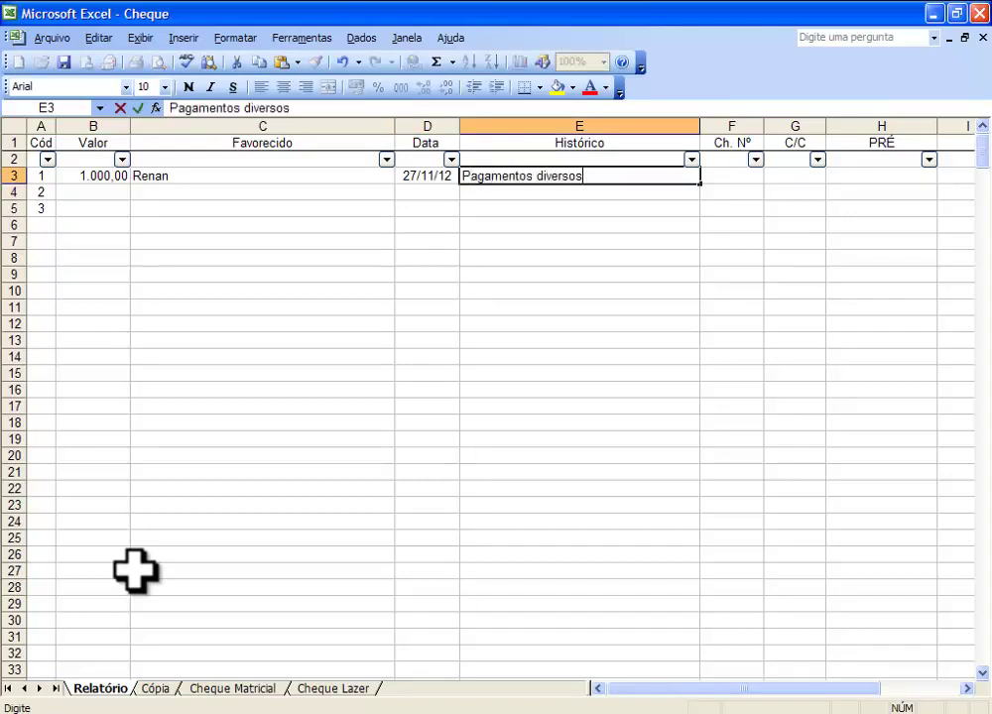
pyautogui.press('Tab')
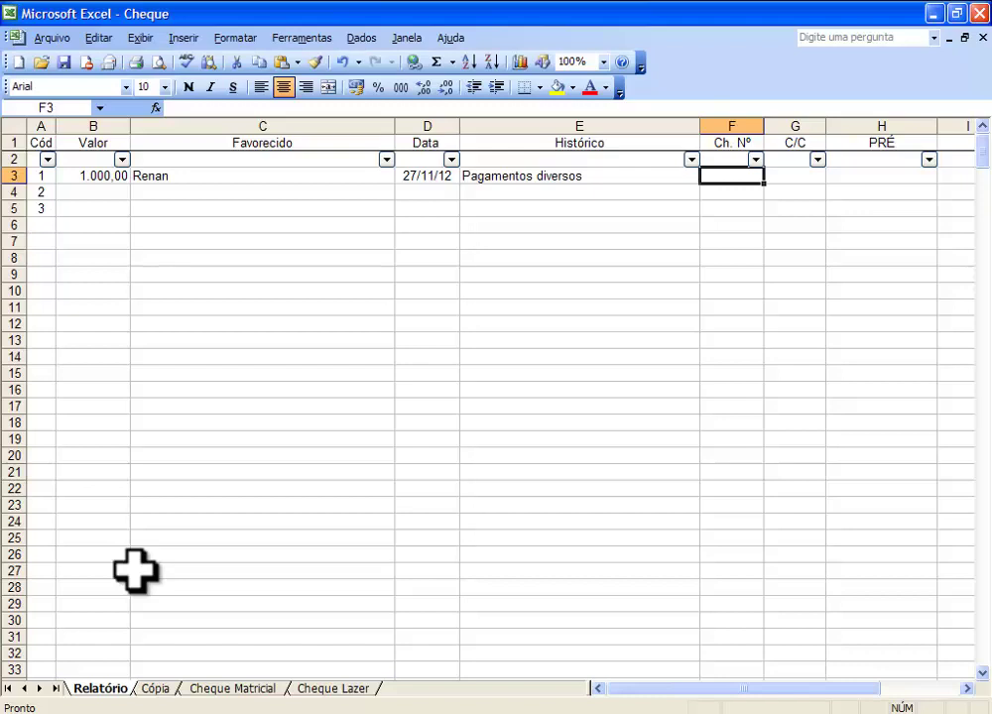
pyautogui.write('85')
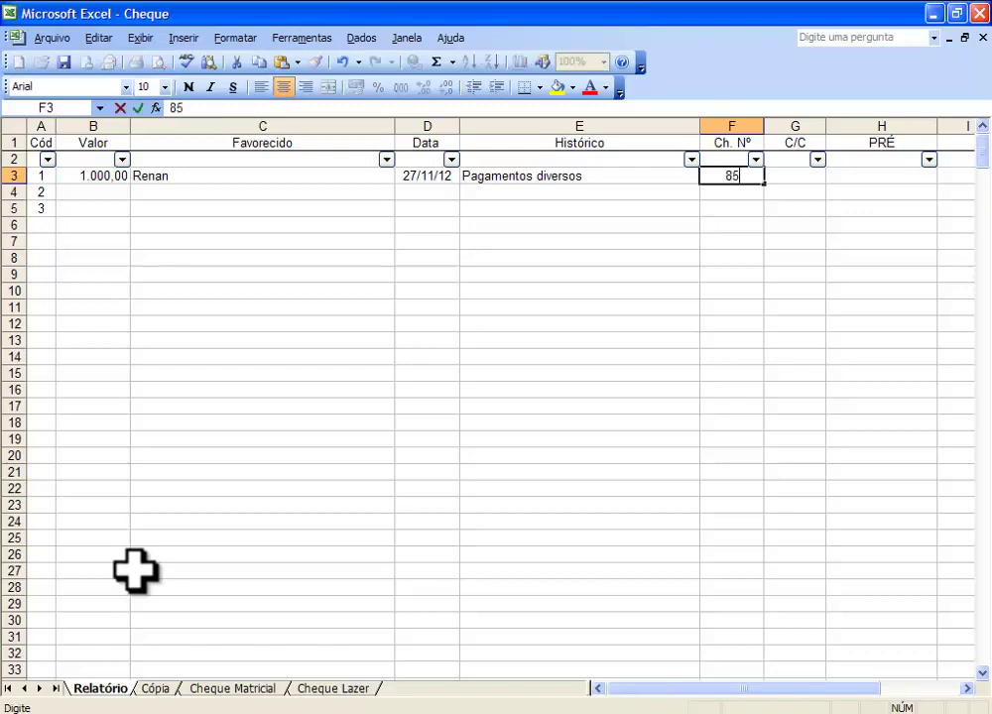
pyautogui.write('0121')
pyautogui.press('Tab')
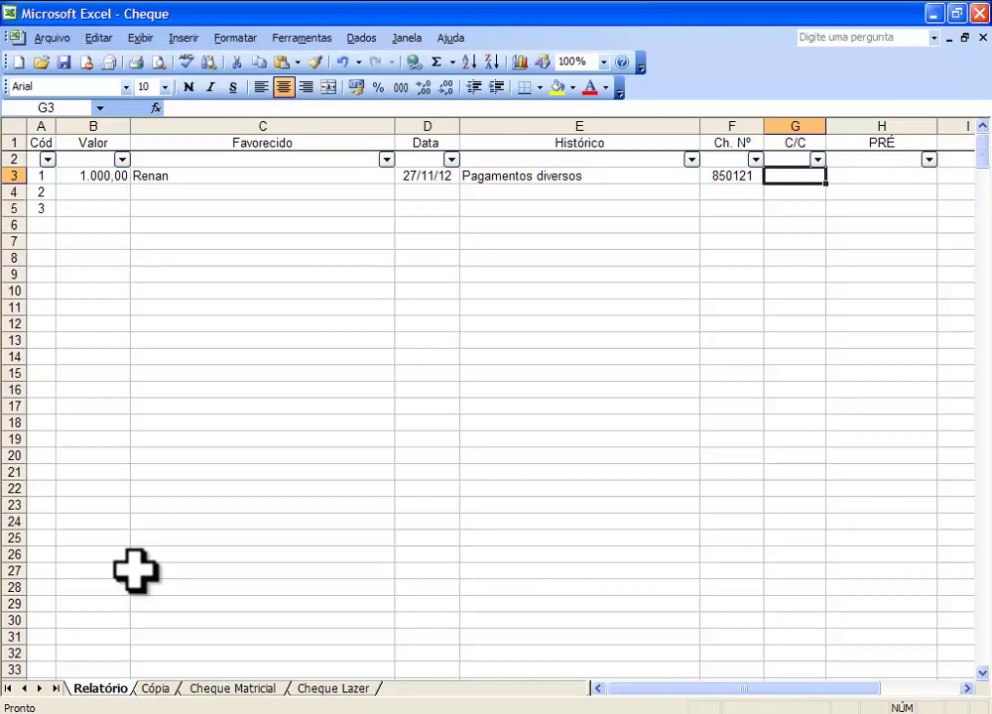
# - Fill in entry 1's account number and return to its Cód cell
pyautogui.write('1234-0')
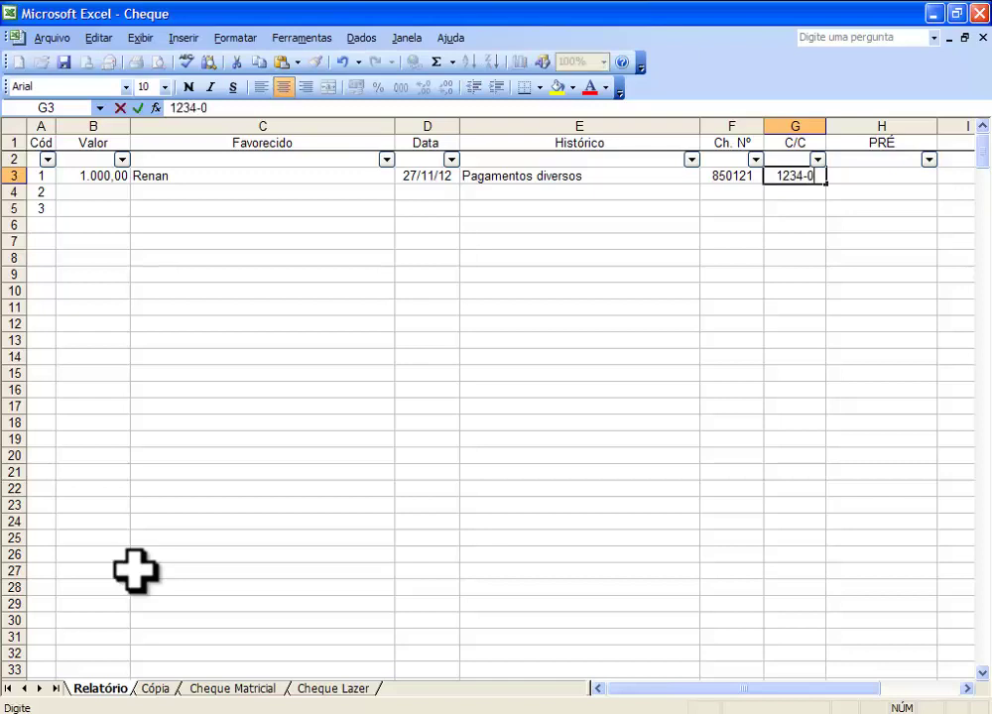
pyautogui.press('Tab')
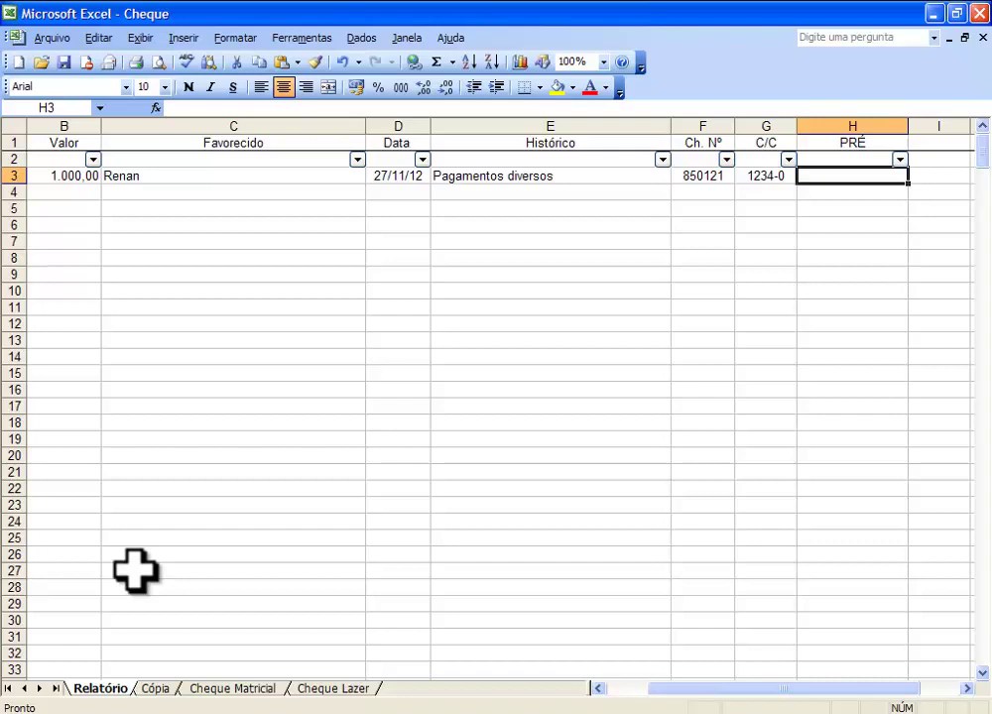
pyautogui.press('Return')
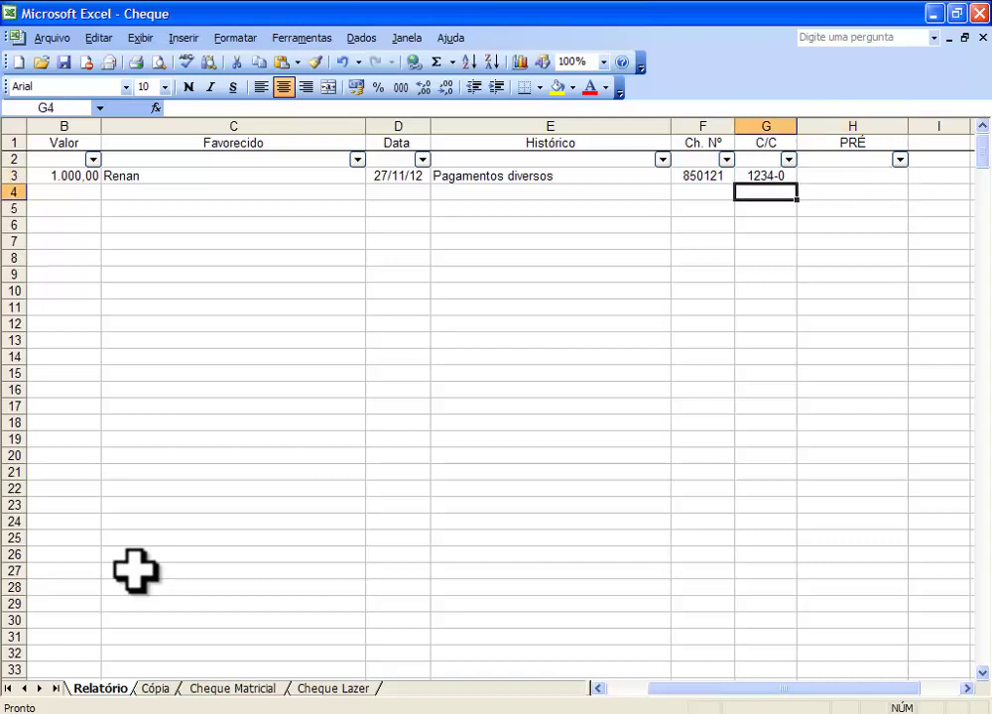
pyautogui.press('Left')
pyautogui.press('Left')
pyautogui.press('Left')
pyautogui.press('Left')
pyautogui.press('Left')
pyautogui.press('Up')
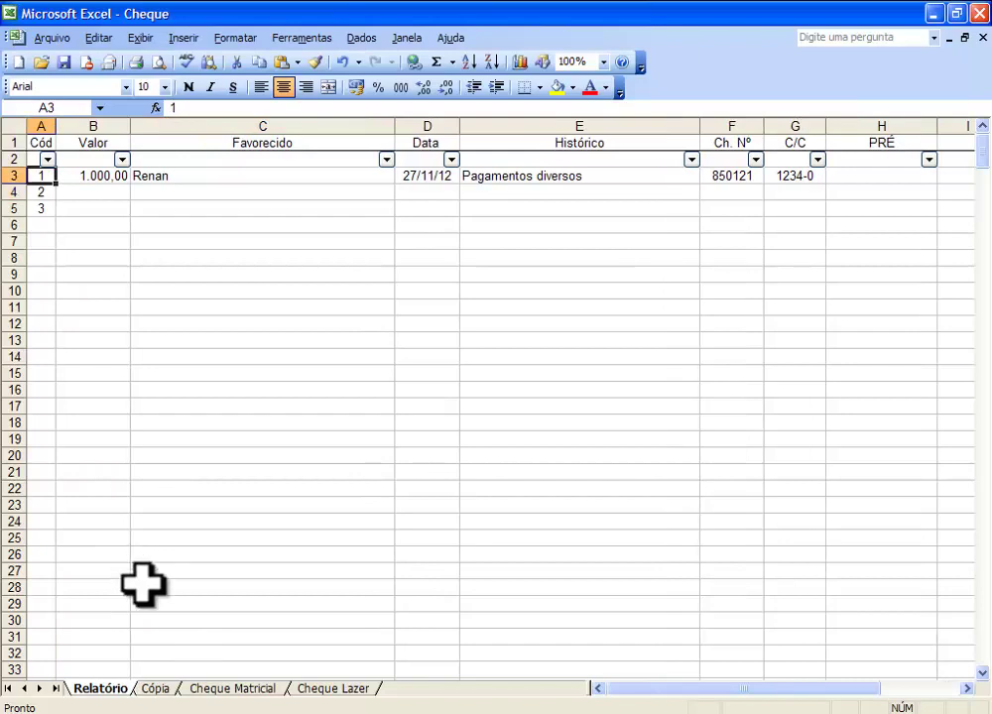
# - On the Cópia sheet, enter code 1 in E11 so the cheque fills in
pyautogui.click(163, 690)
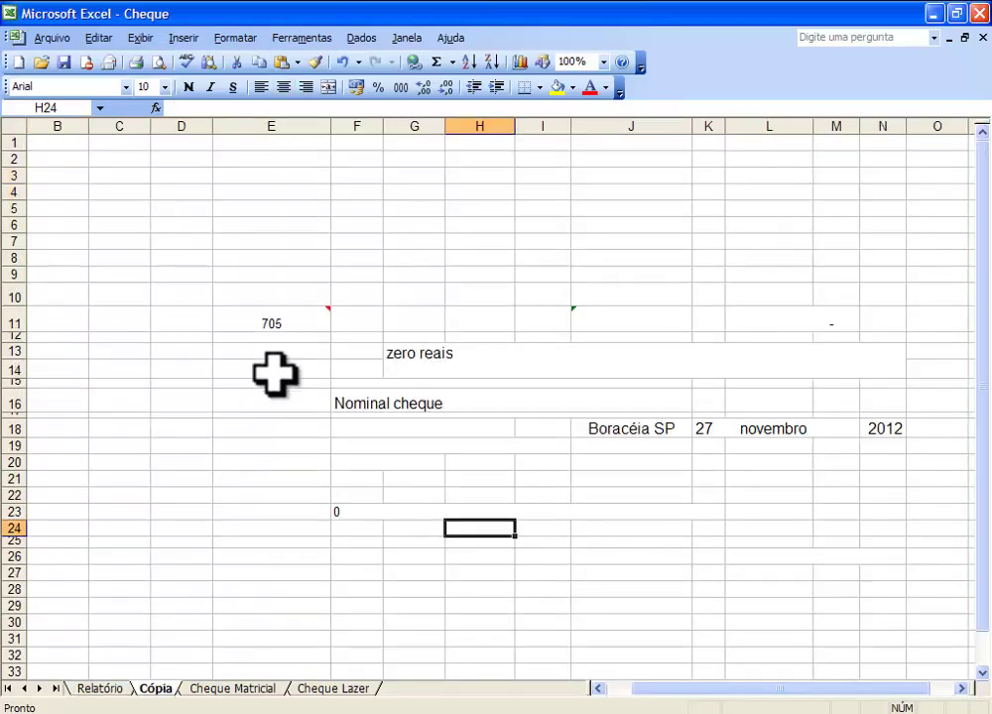
pyautogui.click(287, 320)
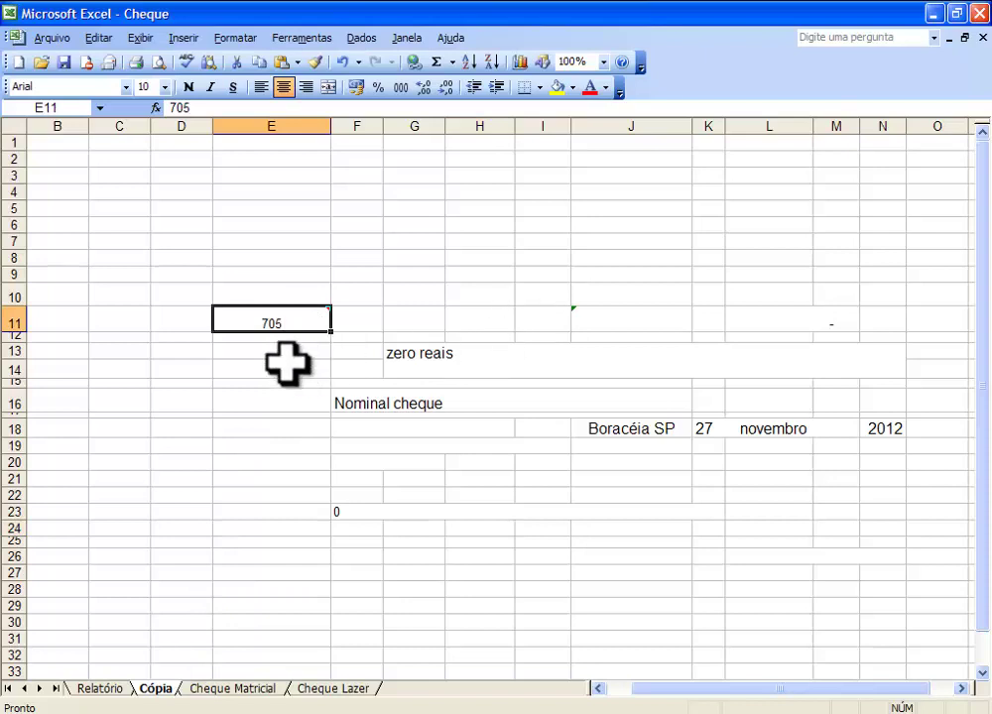
pyautogui.click(288, 365)
pyautogui.click(290, 323)
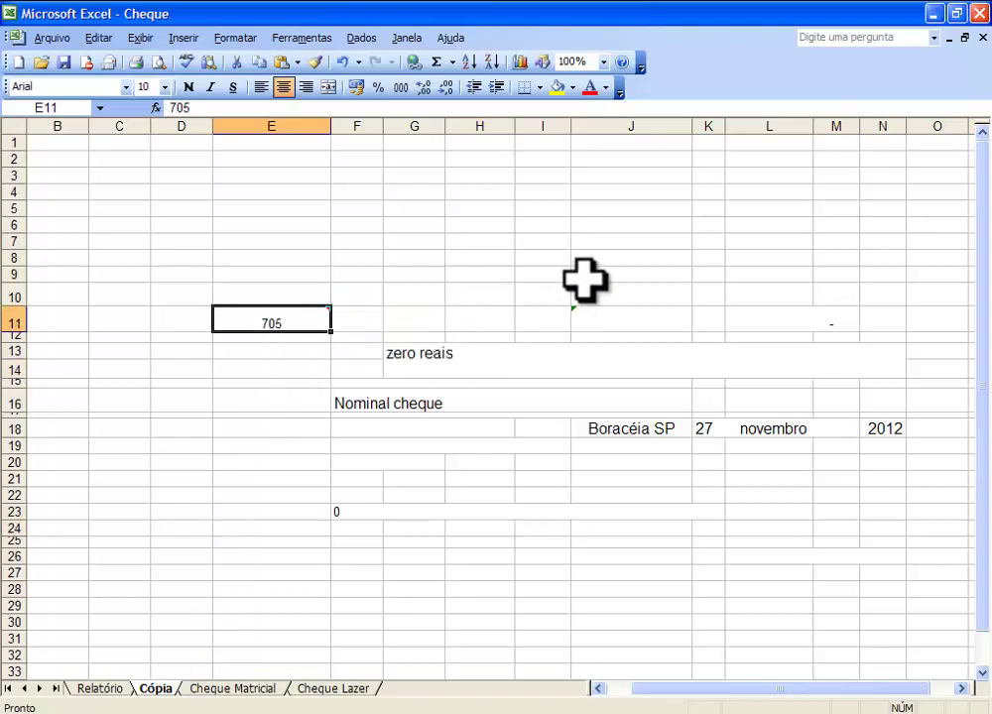
pyautogui.write('1')
pyautogui.press('Return')
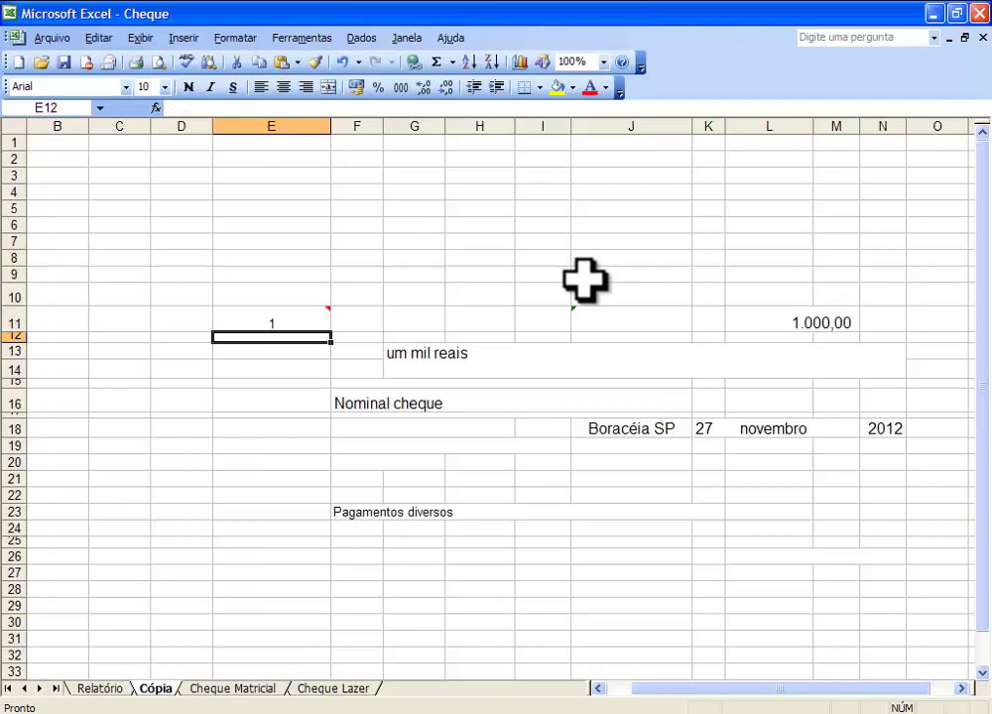
# - Replace Nominal cheque in F16 with the payee's name, then go to amount cell L11
pyautogui.click(432, 401)
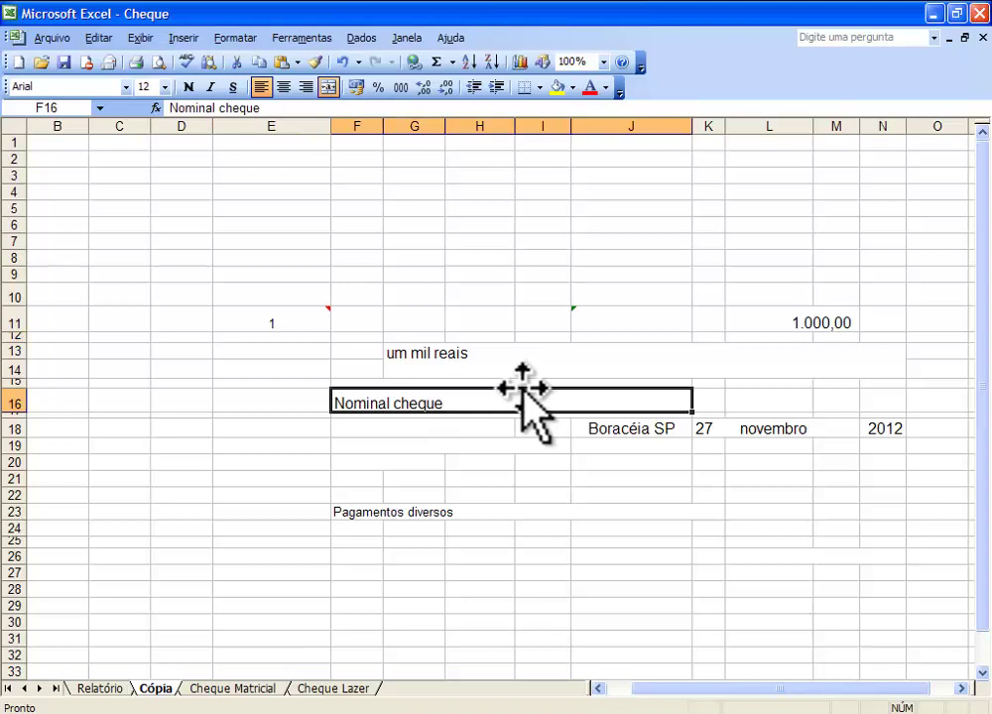
pyautogui.write('Re')
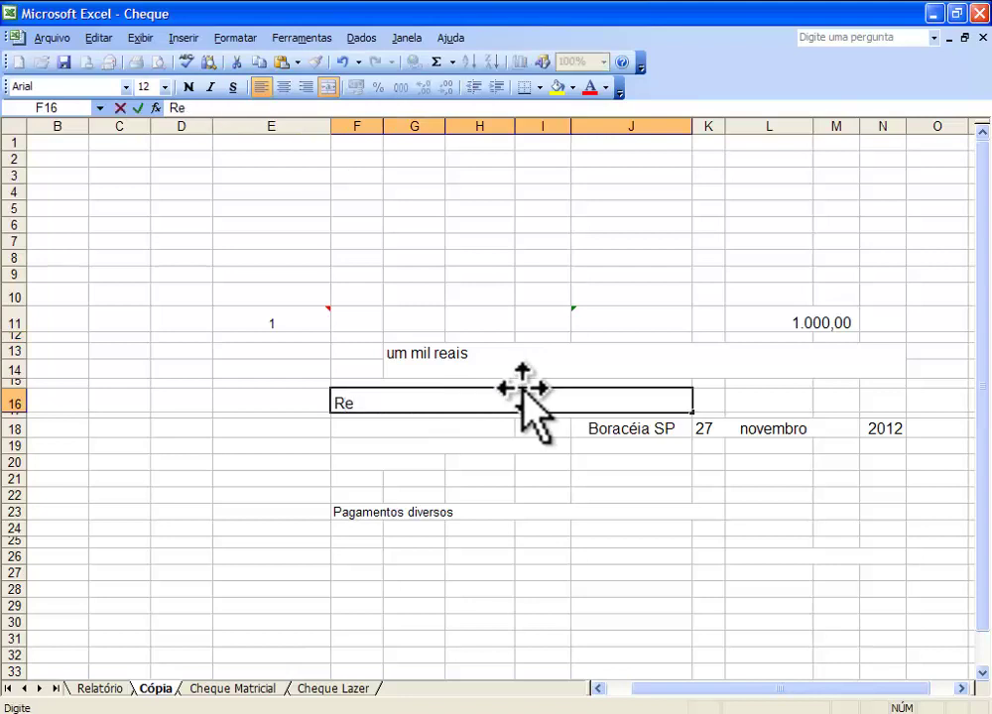
pyautogui.write('nan')
pyautogui.press('Return')
pyautogui.press('Up')
pyautogui.press('Up')
pyautogui.press('Up')
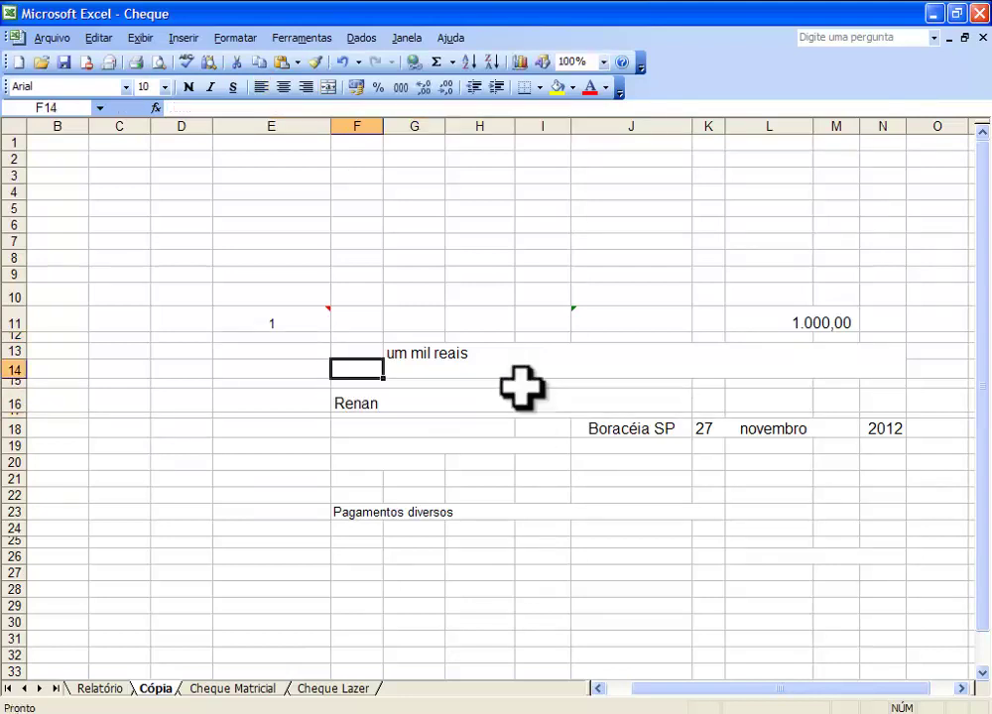
pyautogui.press('Up')
pyautogui.press('Right')
pyautogui.press('Right')
pyautogui.press('Up')
pyautogui.press('Left')
pyautogui.press('Up')
pyautogui.press('Left')
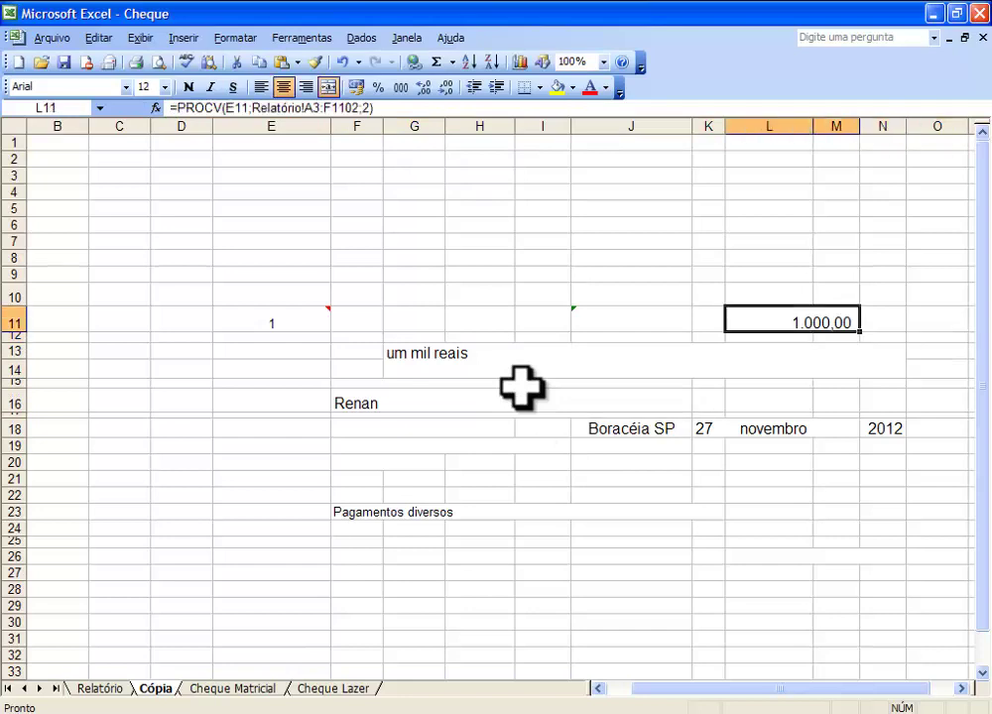
pyautogui.click(457, 367)
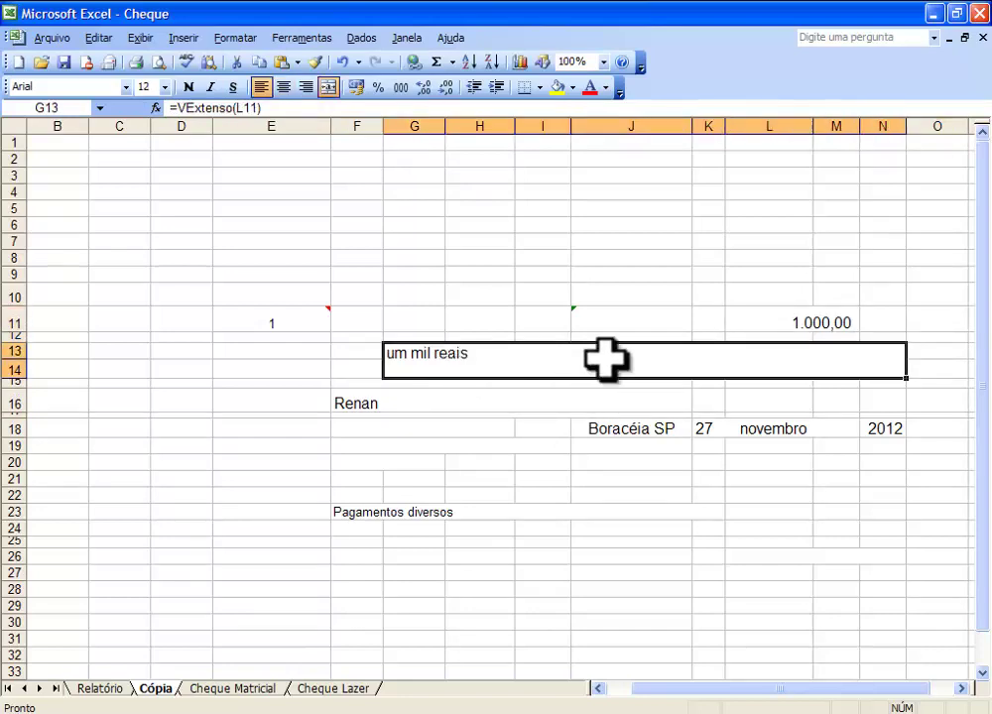
pyautogui.click(822, 323)
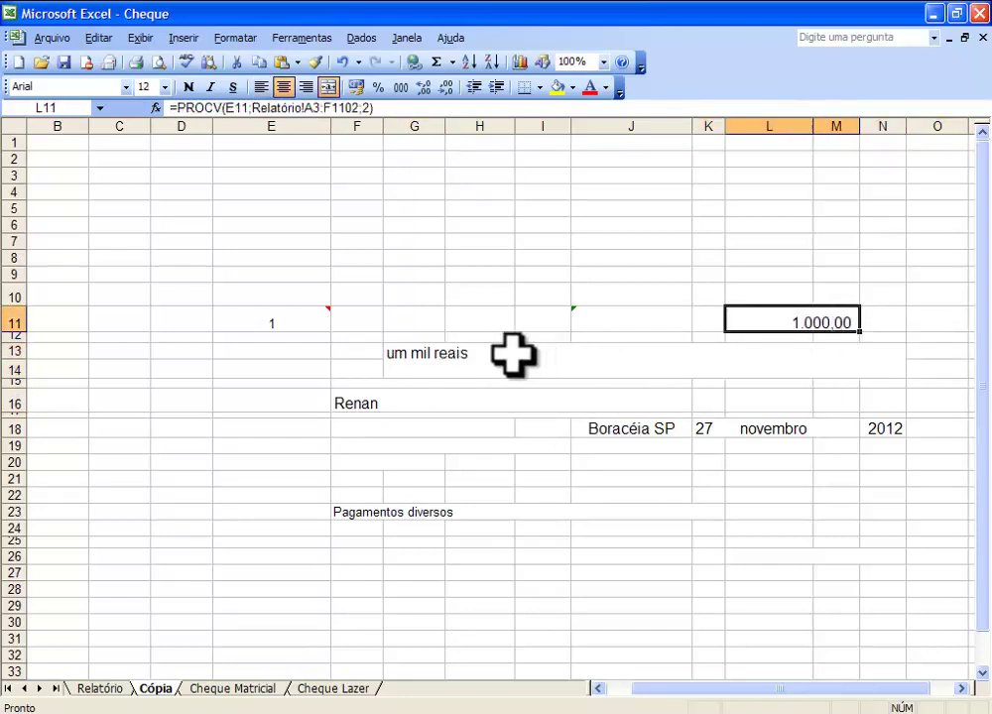
pyautogui.click(420, 359)
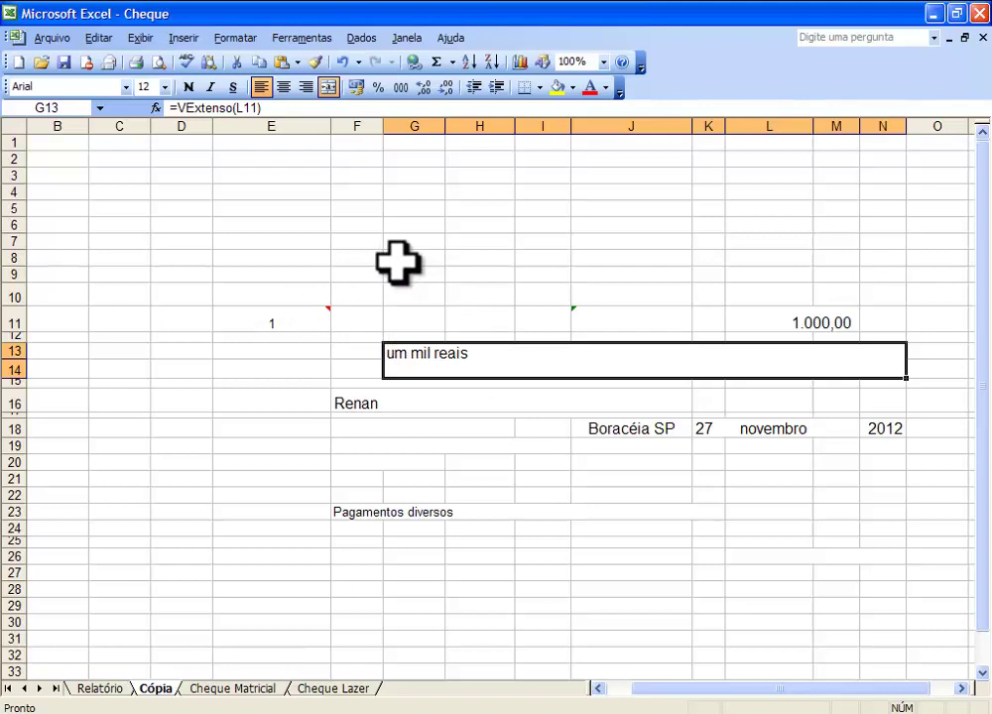
pyautogui.click(808, 324)
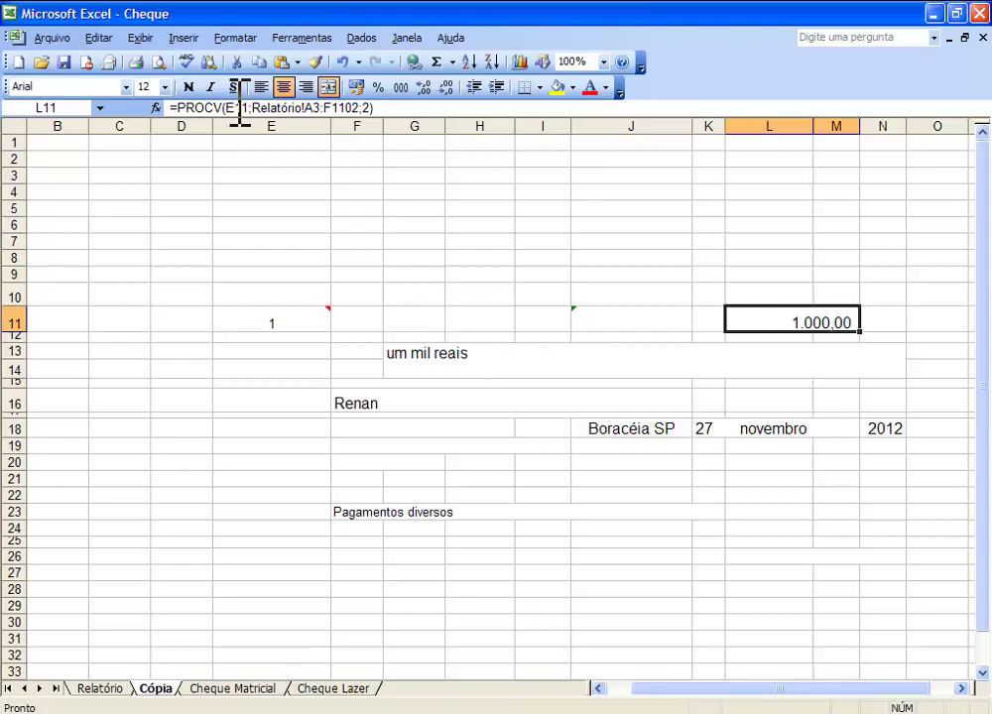
pyautogui.click(236, 38)
pyautogui.moveTo(281, 38)
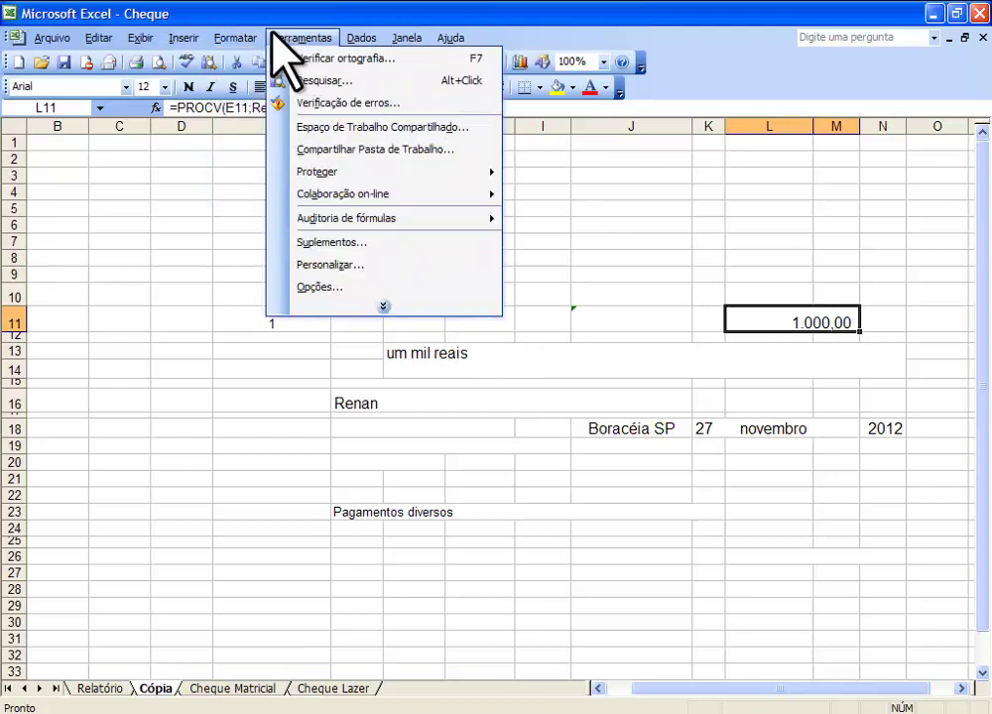
pyautogui.click(456, 245)
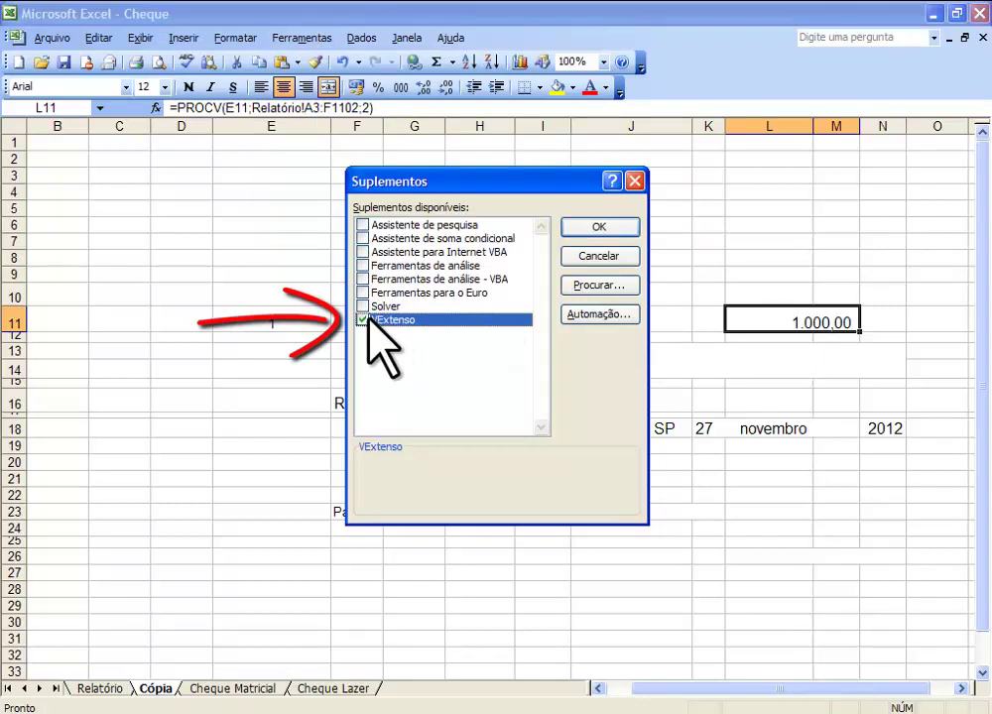
pyautogui.click(591, 227)
pyautogui.click(479, 428)
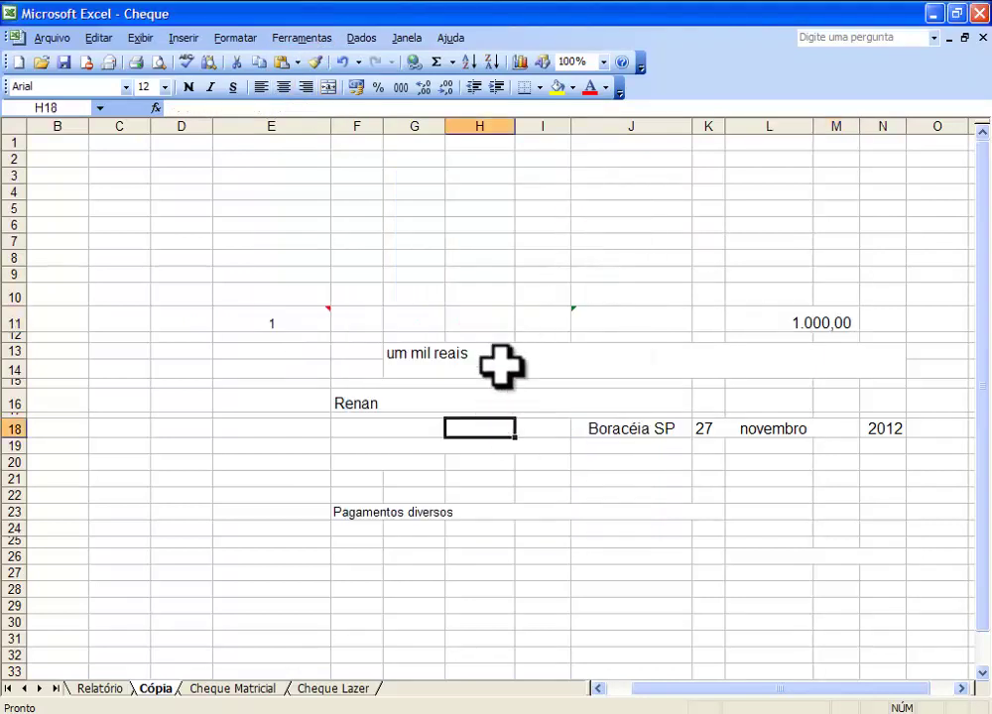
pyautogui.click(542, 337)
# - With G13 selected, untick and retick the VExtenso add-in in Suplementos
pyautogui.click(478, 354)
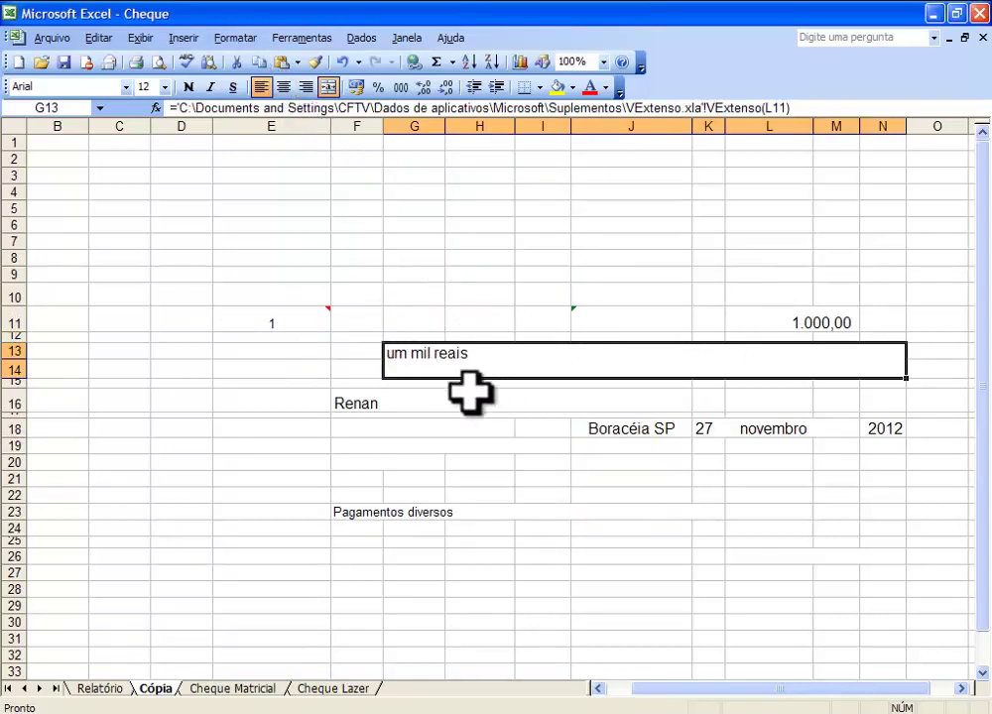
pyautogui.click(297, 39)
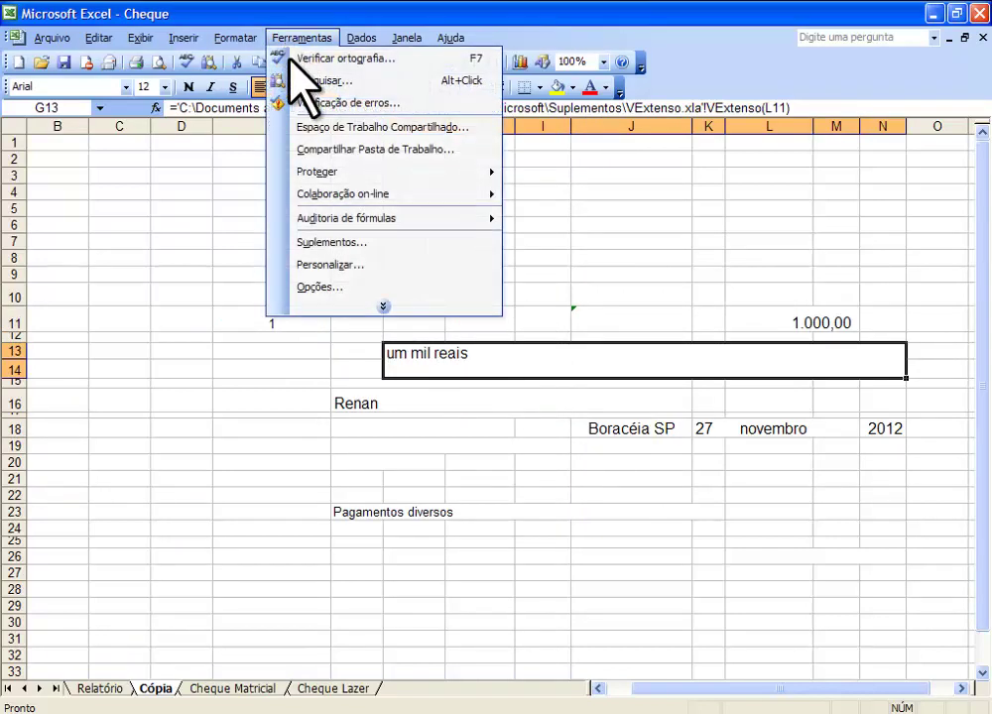
pyautogui.click(373, 242)
pyautogui.click(391, 320)
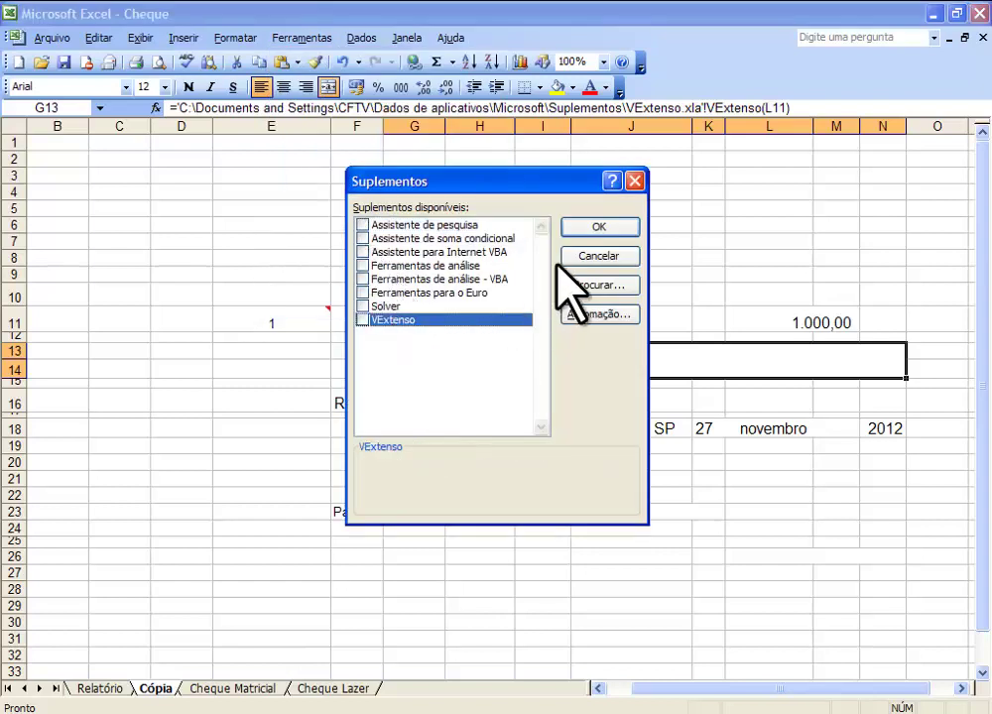
pyautogui.click(362, 319)
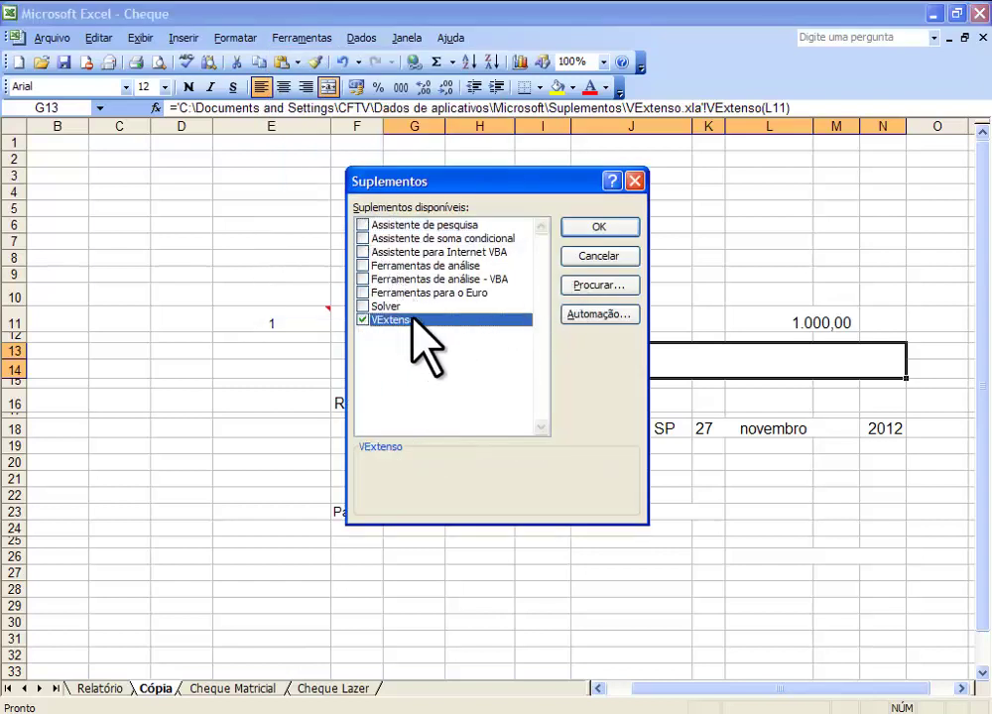
pyautogui.click(598, 226)
# - Recheck the add-ins list without changes, then bring up the VExtenso website
pyautogui.click(304, 39)
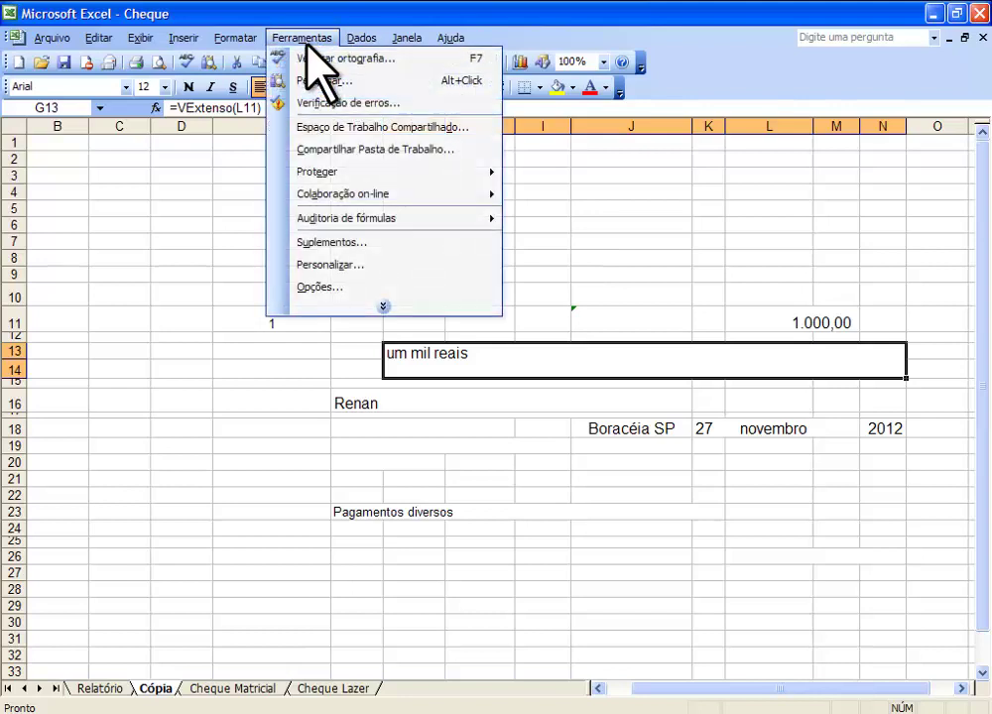
pyautogui.click(337, 244)
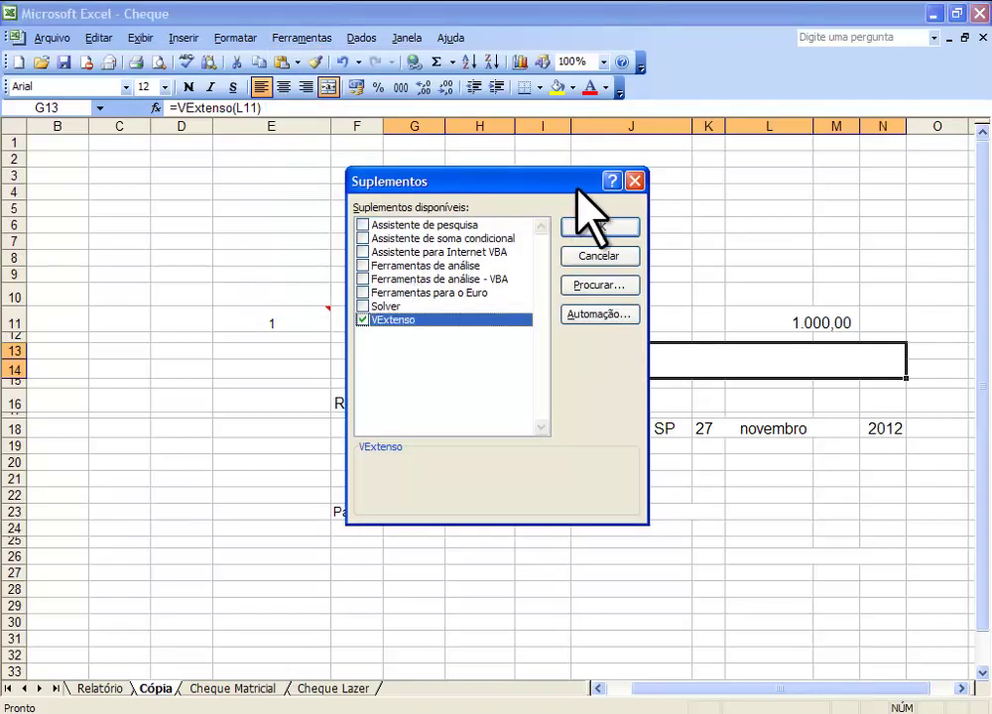
pyautogui.click(635, 181)
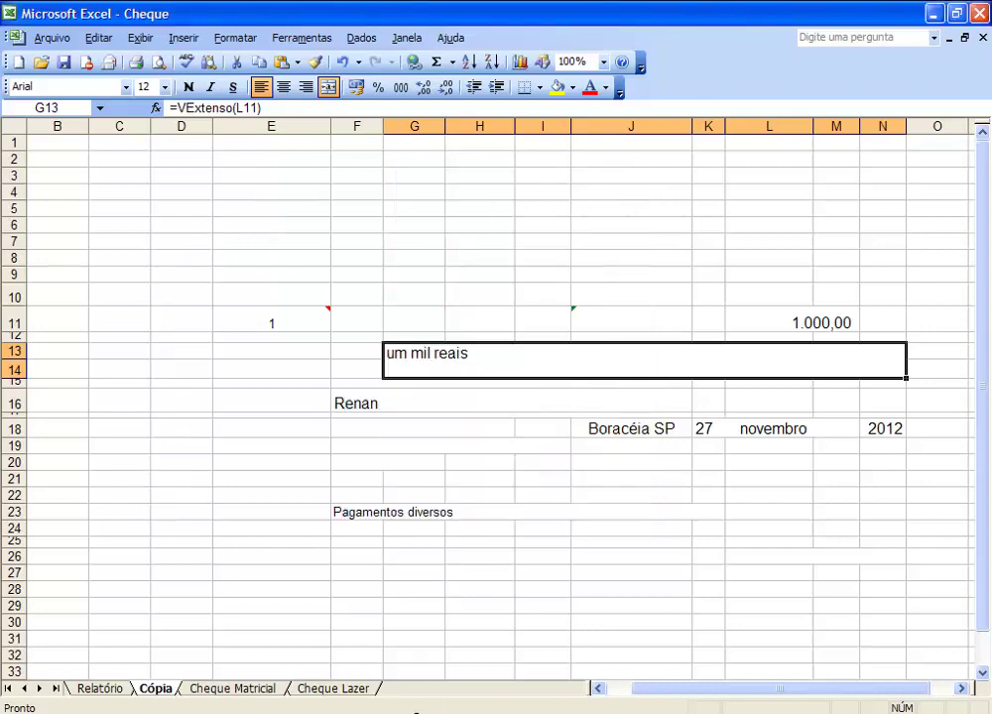
pyautogui.click(477, 713)
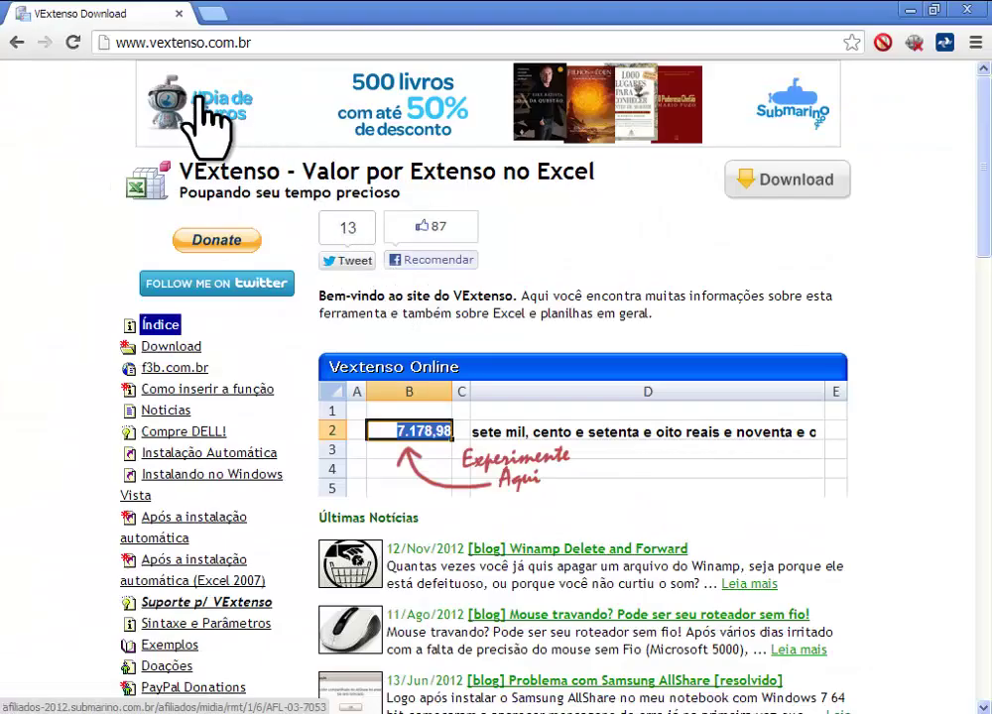
pyautogui.click(156, 42)
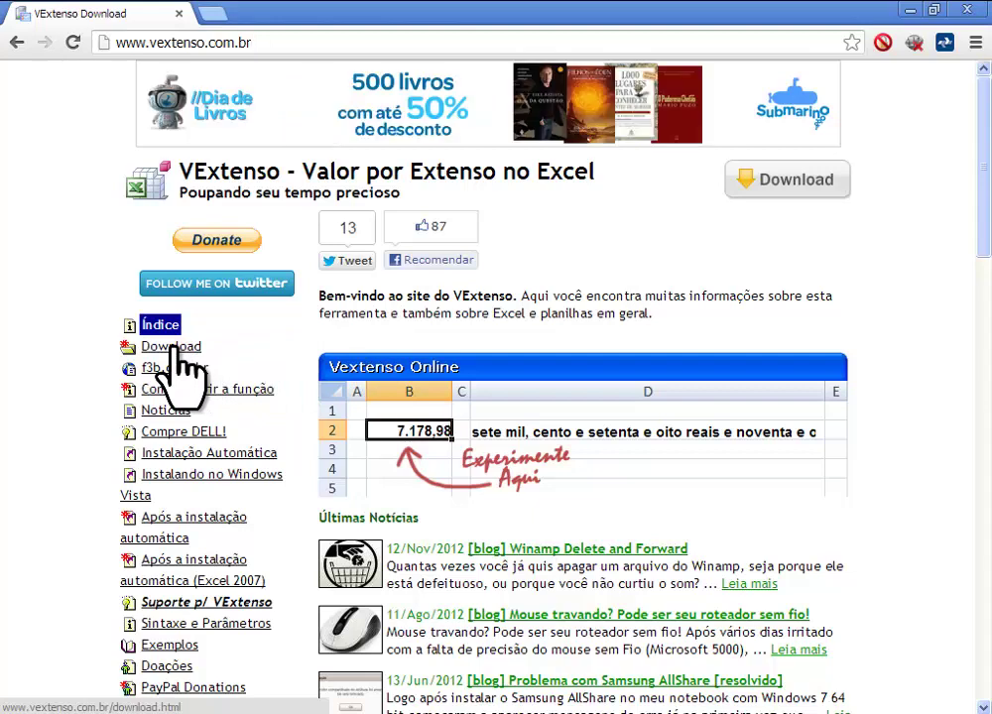
pyautogui.click(175, 347)
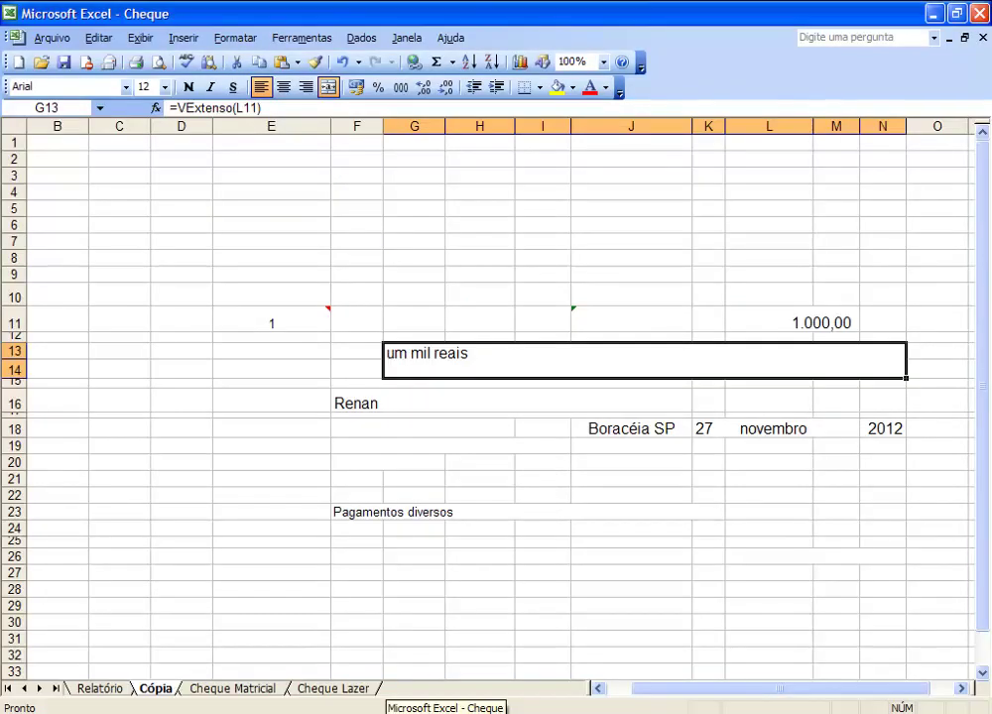
# - Confirm VExtenso is enabled in Suplementos and clear the formula in G13
pyautogui.click(298, 38)
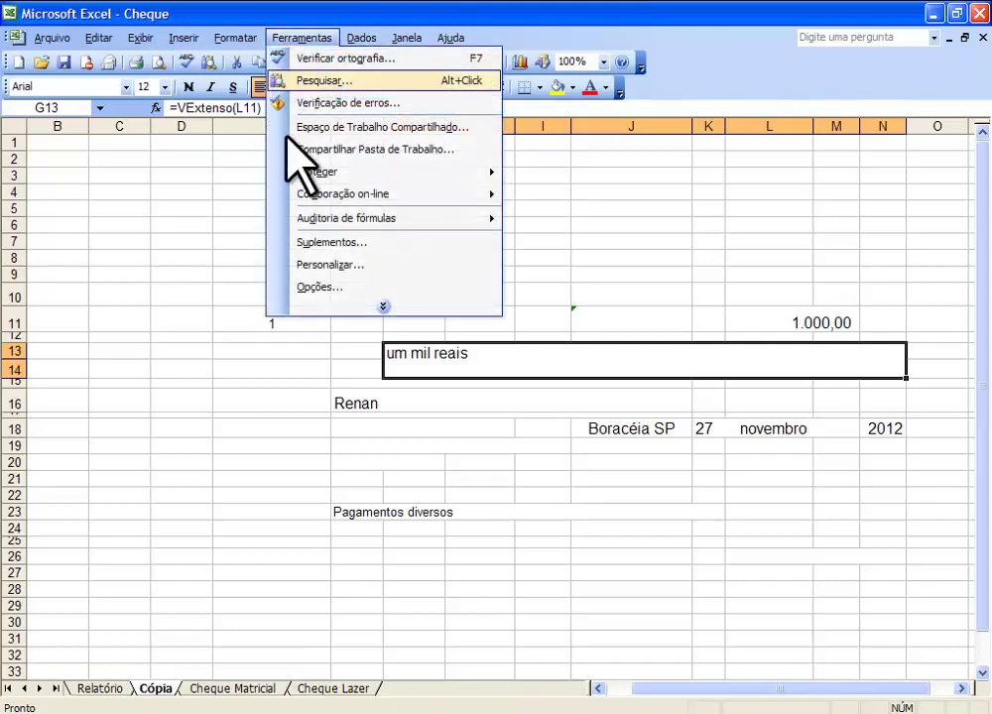
pyautogui.click(354, 242)
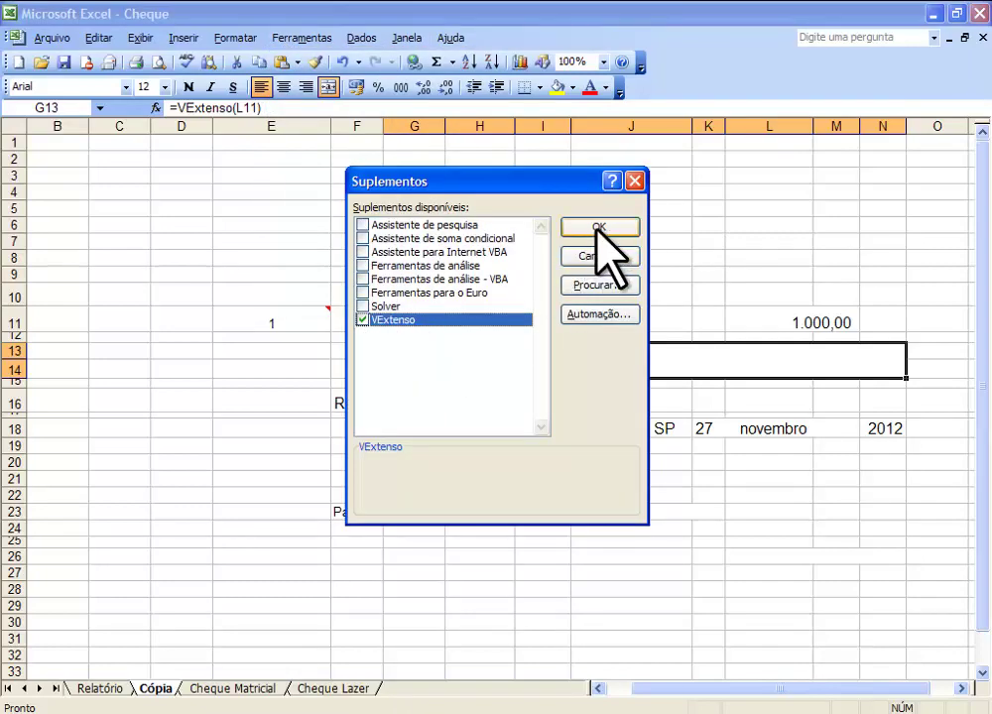
pyautogui.click(601, 227)
pyautogui.click(768, 322)
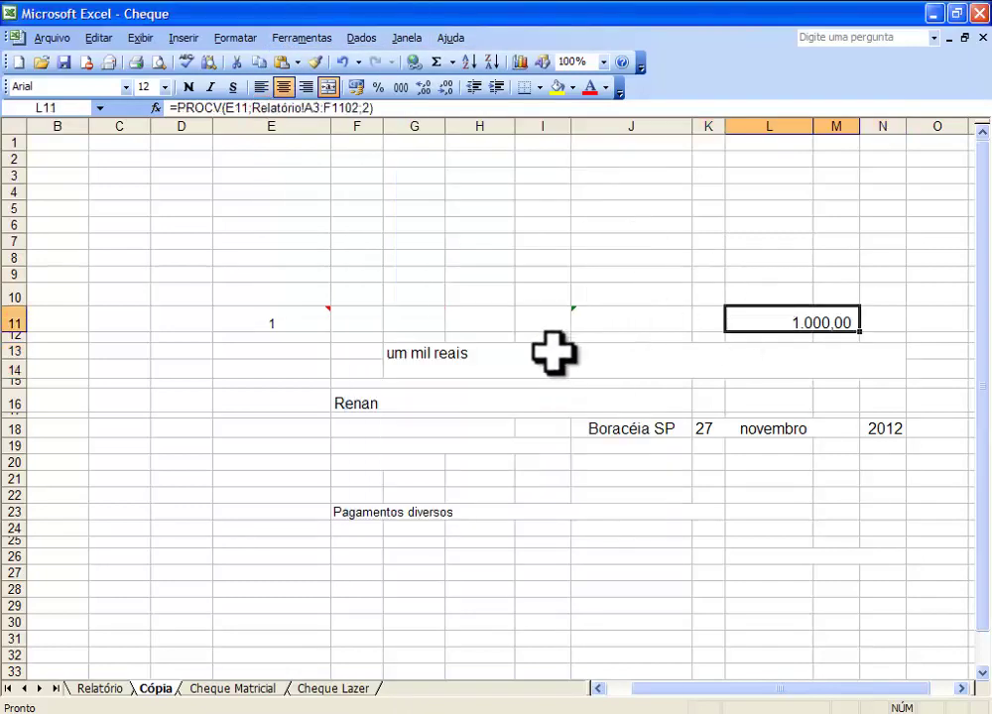
pyautogui.click(420, 342)
pyautogui.press('Delete')
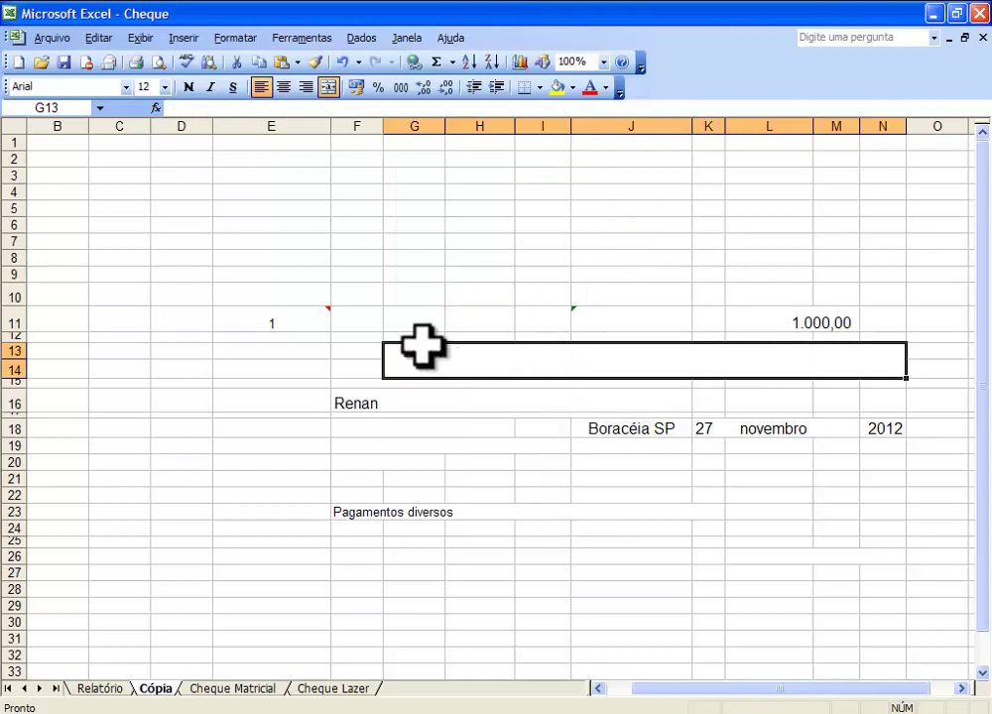
# - Retype G13 as =VExtenso(L11) so it spells out um mil reais
pyautogui.click(134, 192)
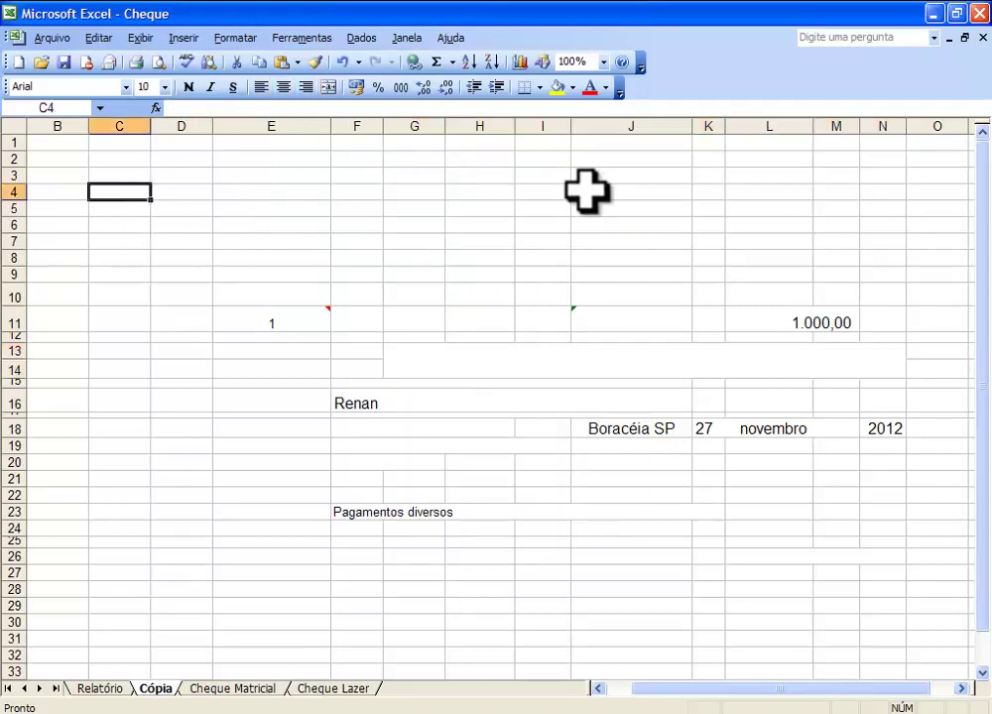
pyautogui.click(479, 494)
pyautogui.click(799, 321)
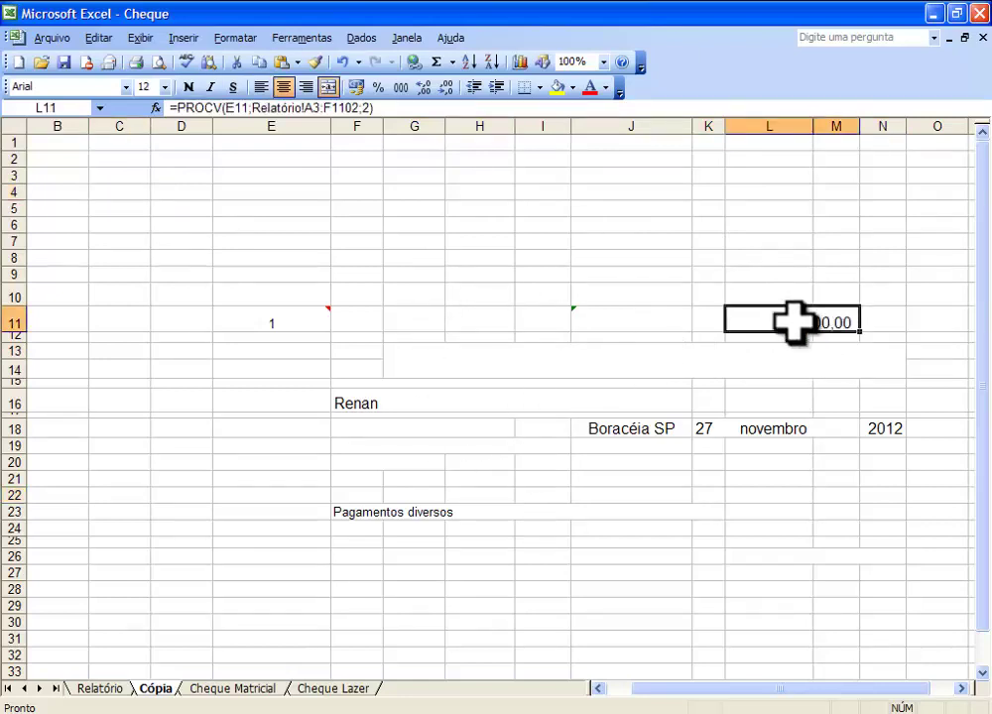
pyautogui.click(444, 361)
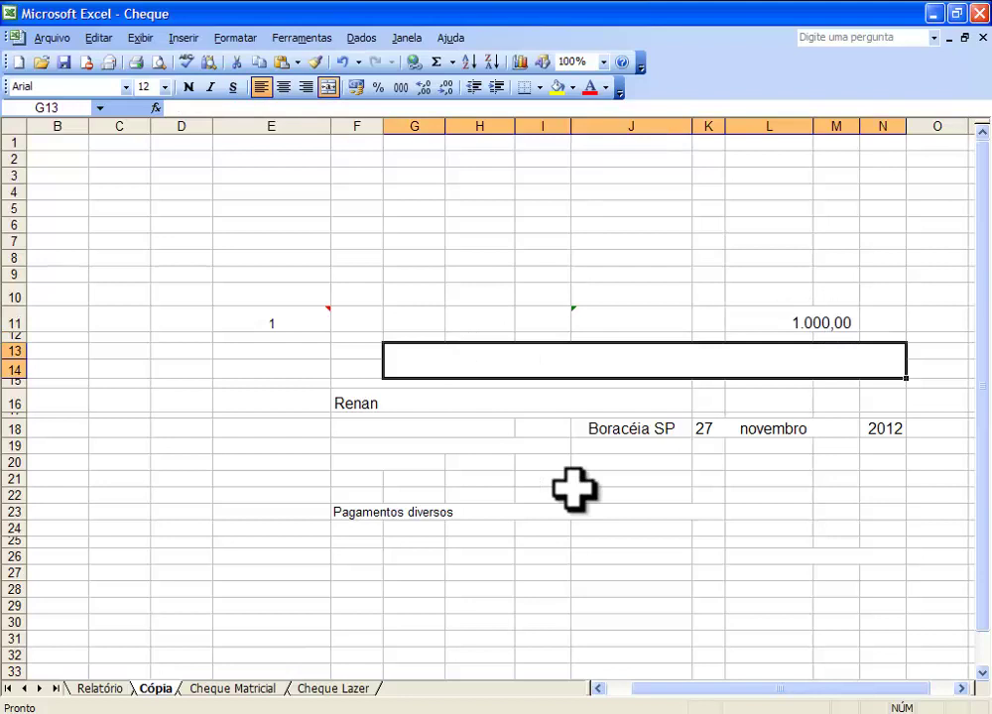
pyautogui.write('=ve')
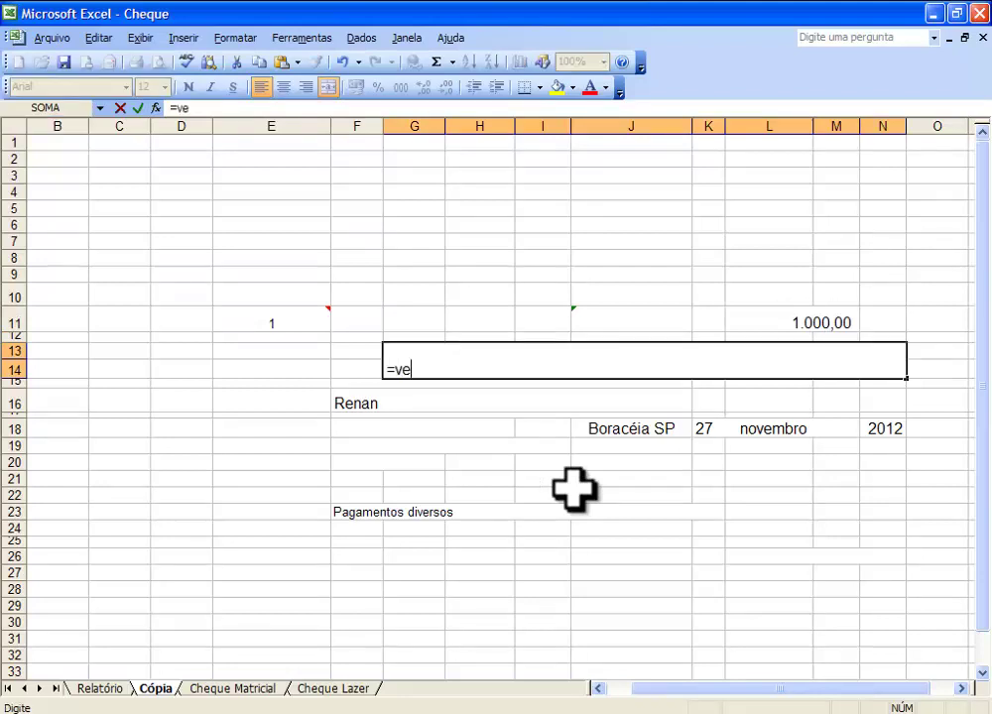
pyautogui.write('xtenso(')
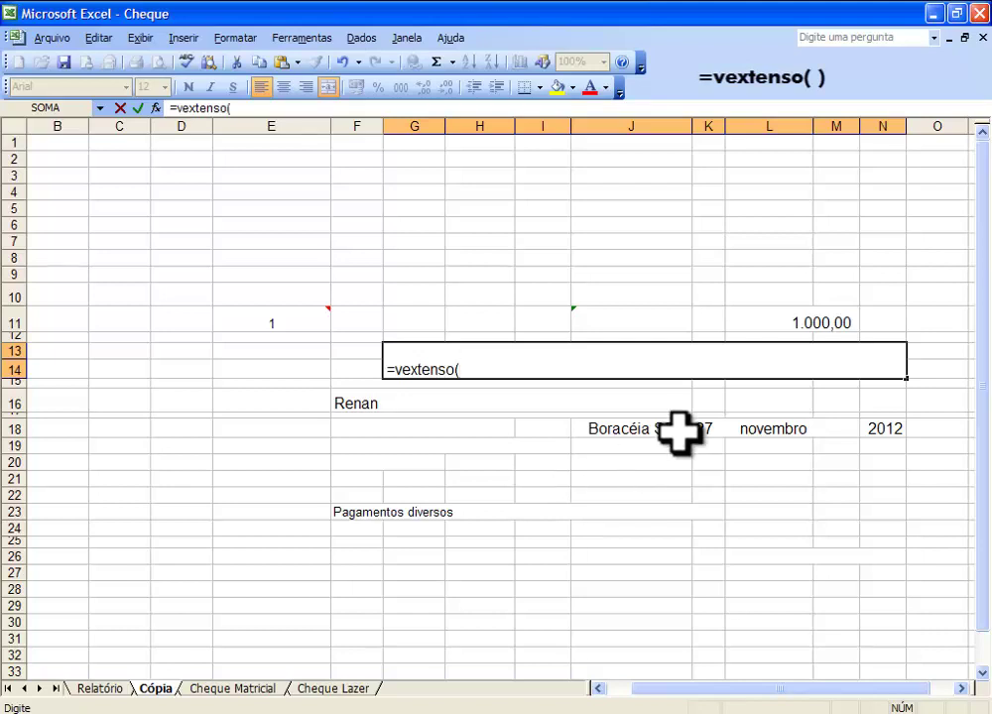
pyautogui.click(781, 320)
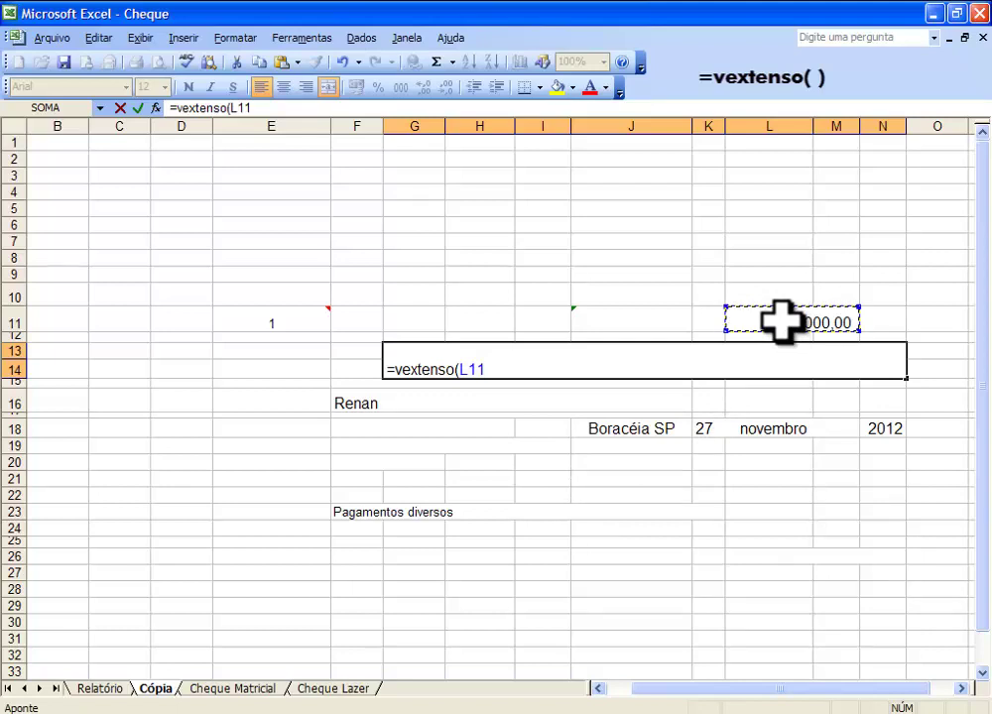
pyautogui.write(')')
pyautogui.press('Return')
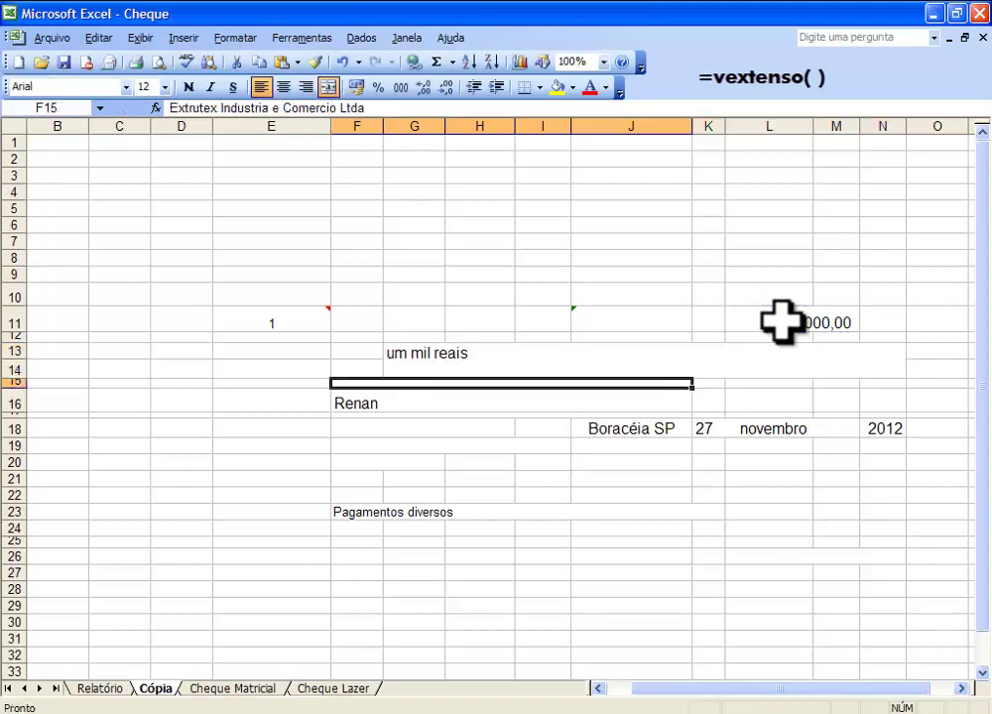
pyautogui.click(448, 357)
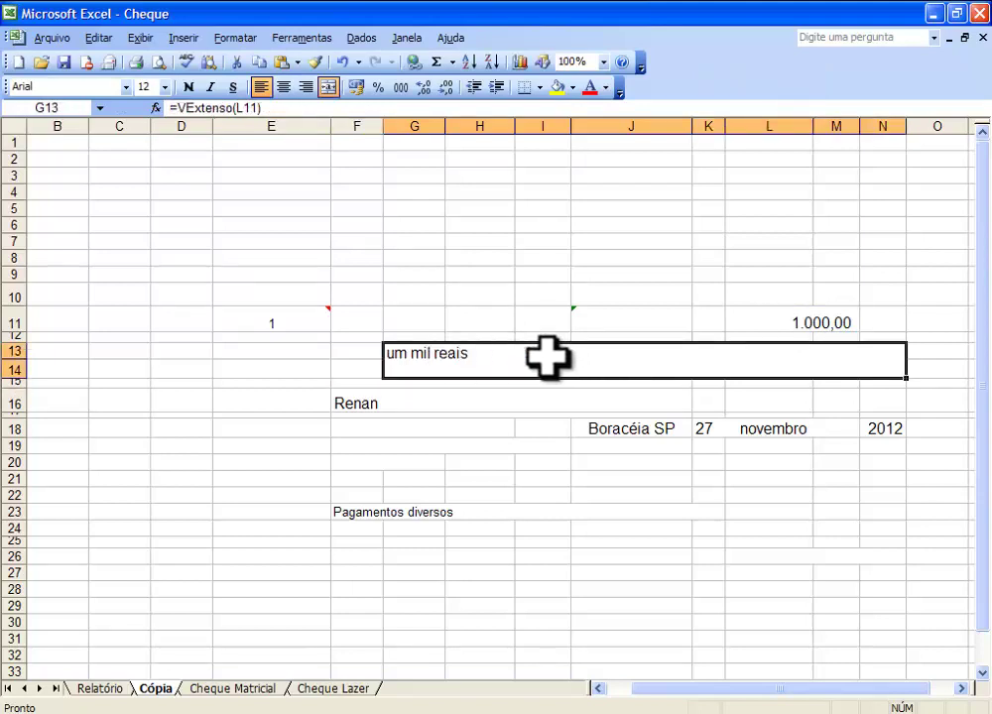
# - Change the L11 amount to 4.000, then to 1.250,30, and select E25:F26
pyautogui.click(794, 320)
pyautogui.write('4.0')
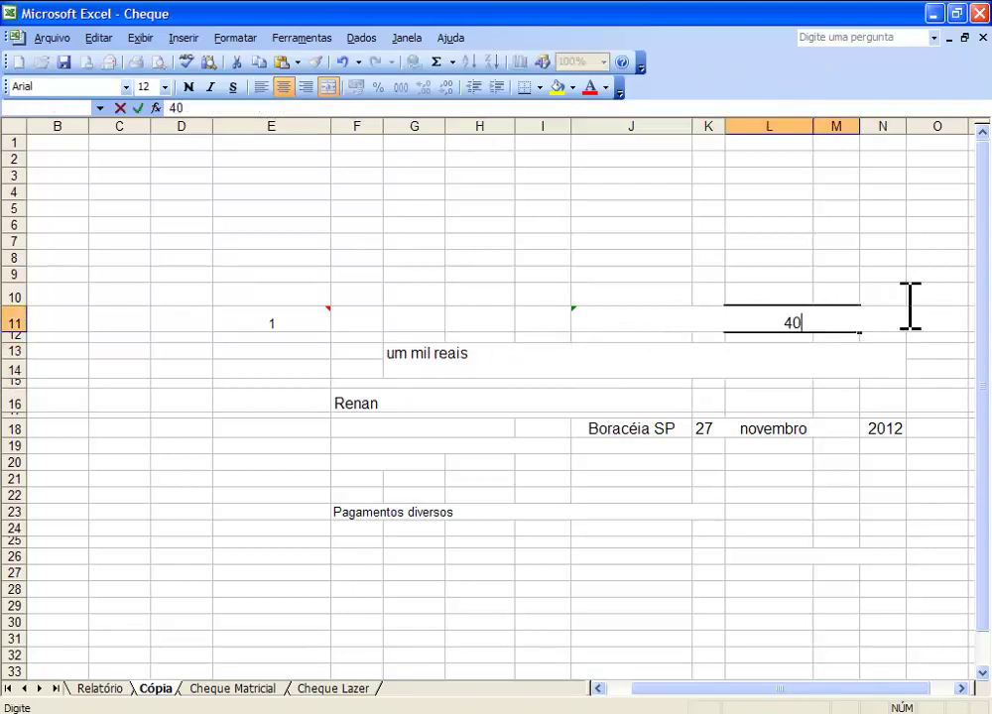
pyautogui.write('00')
pyautogui.press('Return')
pyautogui.click(904, 309)
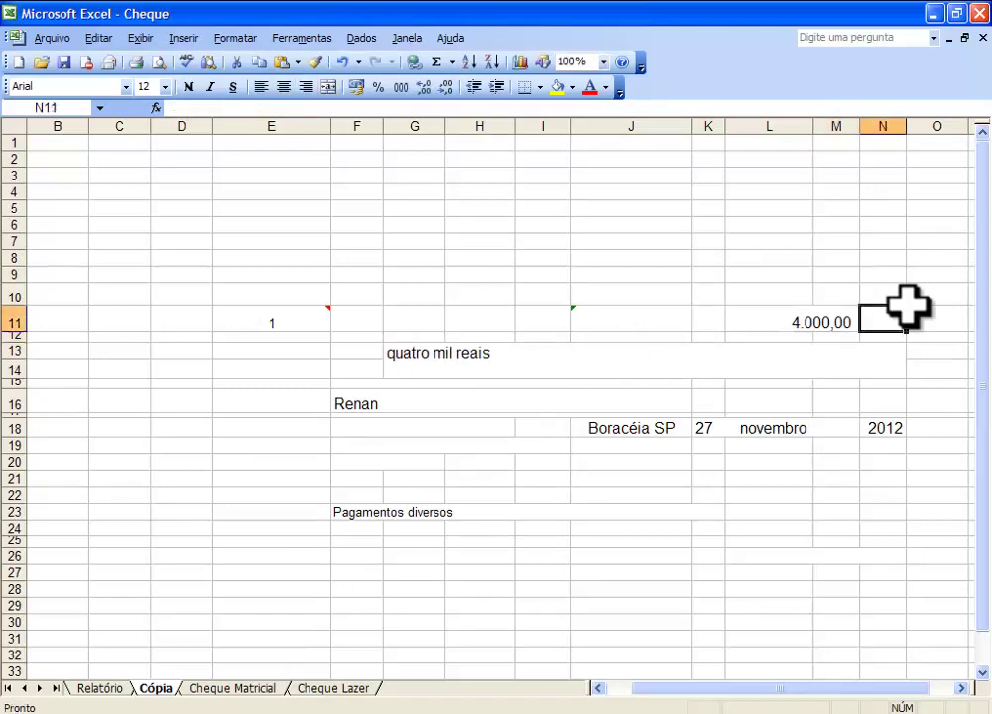
pyautogui.press('Left')
pyautogui.write('1.2')
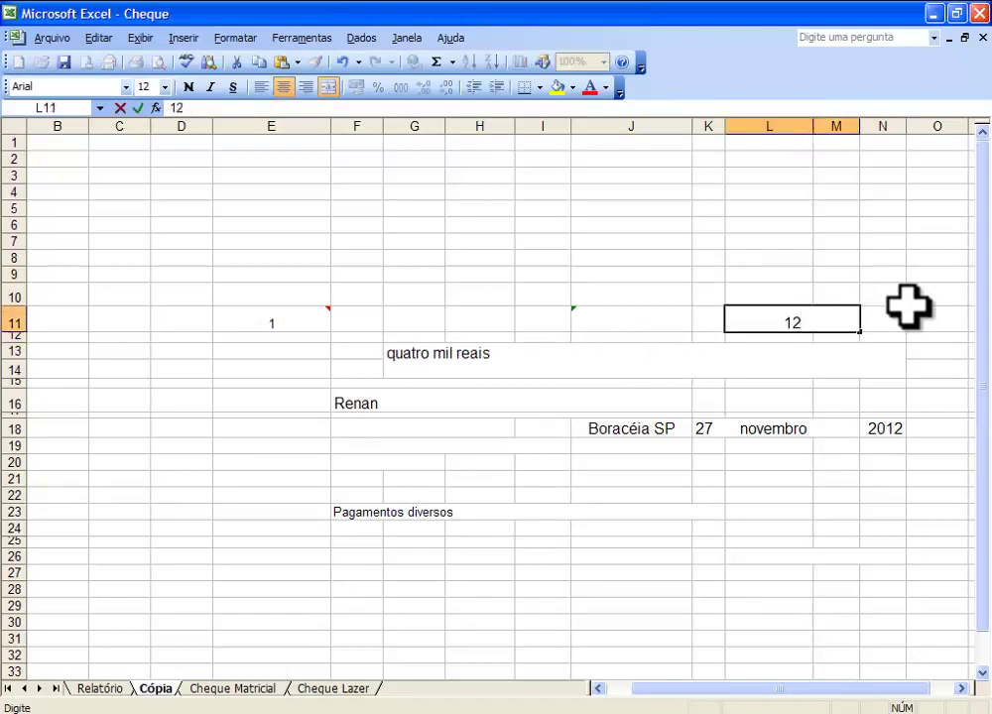
pyautogui.write('50,30')
pyautogui.press('Return')
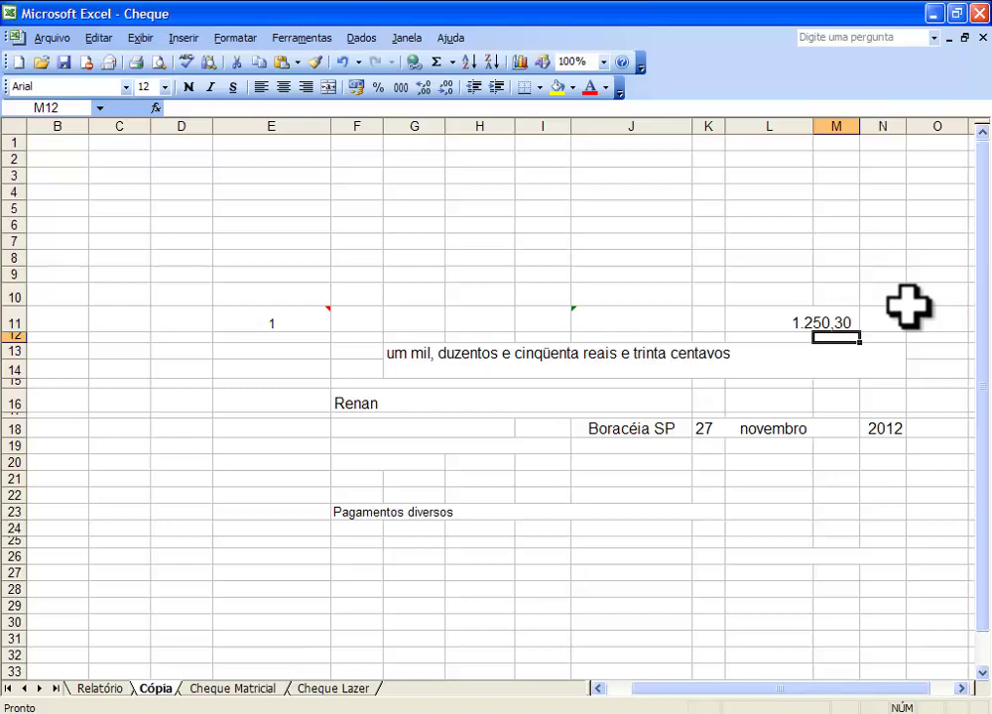
pyautogui.click(273, 427)
pyautogui.moveTo(268, 542); pyautogui.dragTo(357, 557)
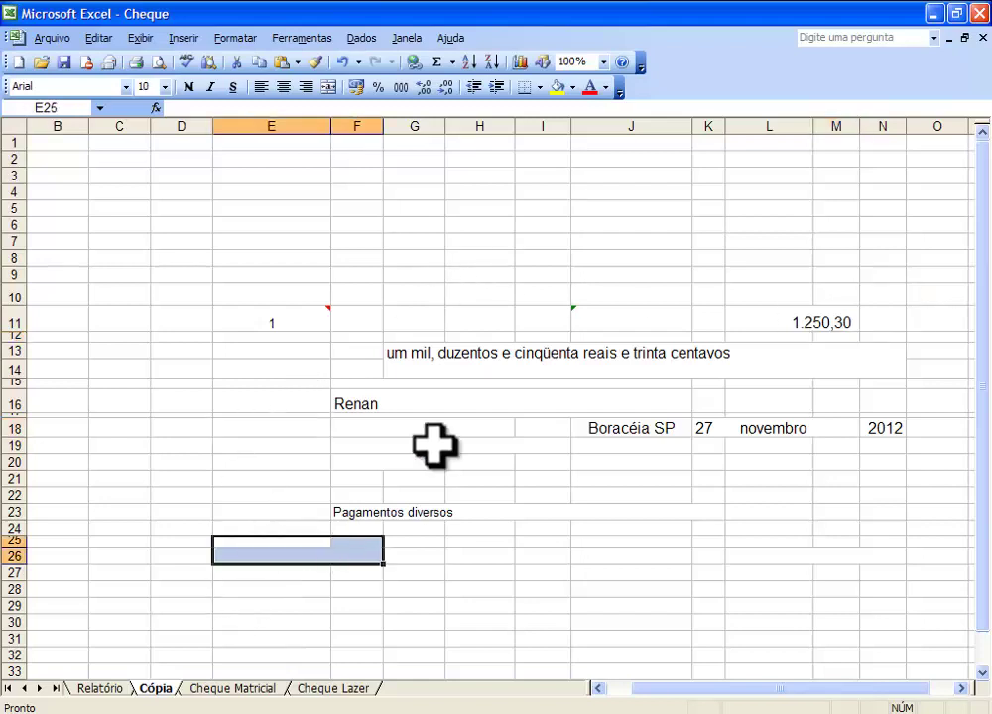